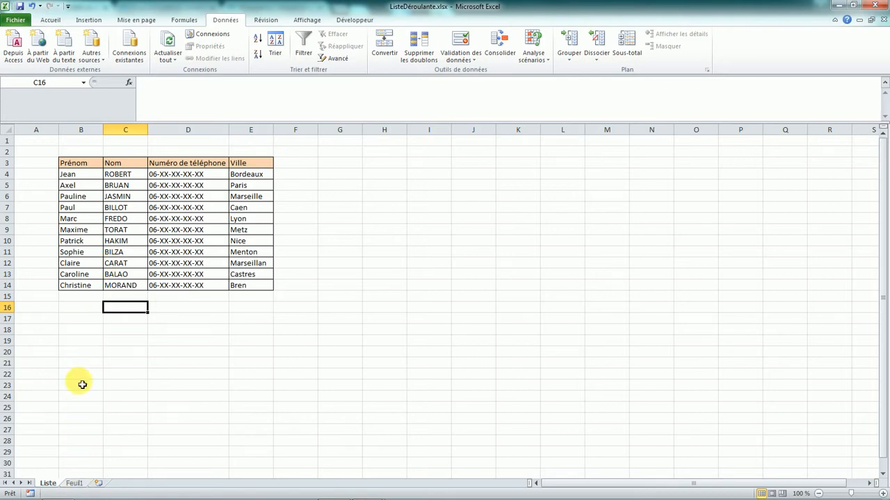
Name the Prénom column range B3:B14 on the Liste sheet ListePrénoms.
{"action": "left_click", "coordinate": [74, 483]}
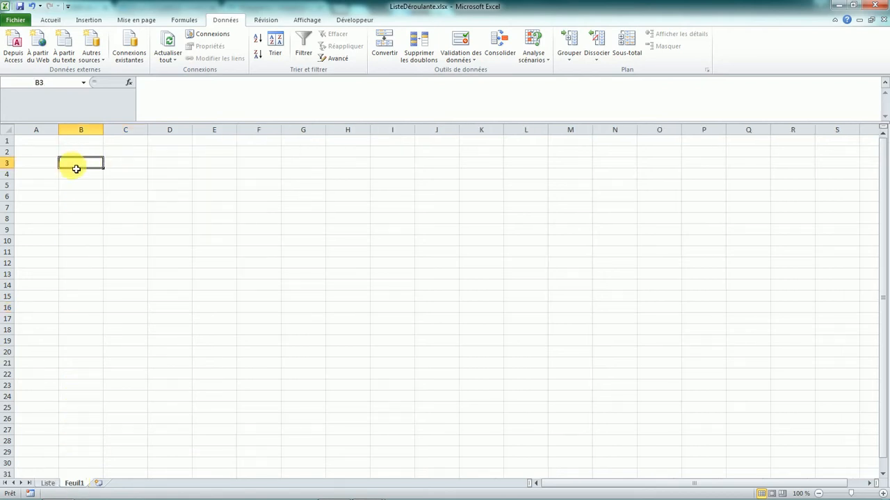
{"action": "left_click", "coordinate": [47, 483]}
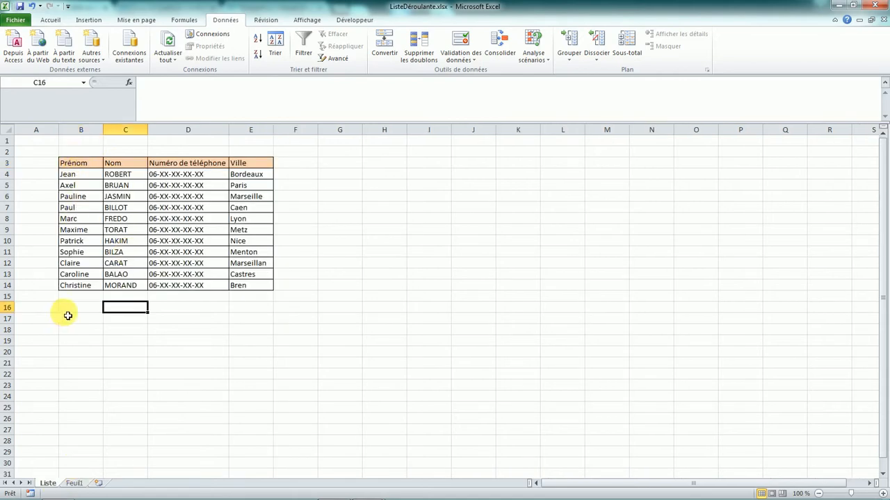
{"action": "left_click", "coordinate": [77, 166]}
{"action": "left_click_drag", "start_coordinate": [76, 174], "coordinate": [78, 286]}
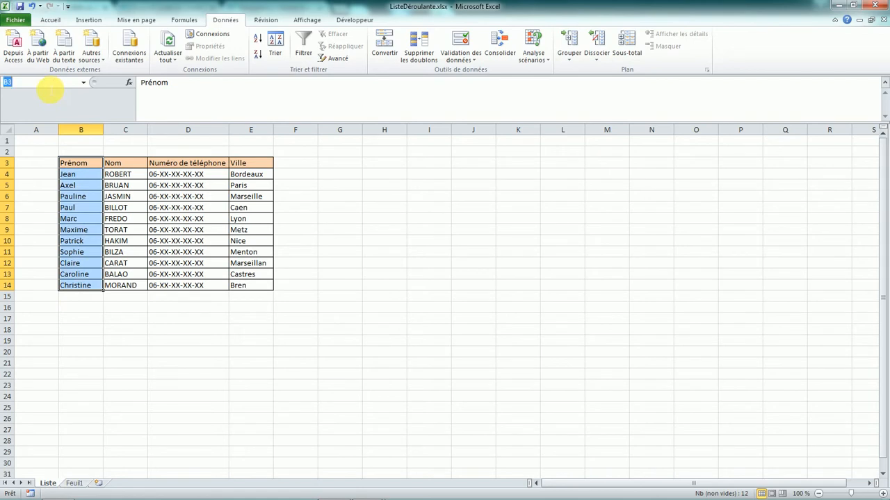
{"action": "key", "text": "Caps_Lock"}
{"action": "type", "text": "ListePrénoms"}
{"action": "left_click_drag", "start_coordinate": [57, 87], "coordinate": [23, 91]}
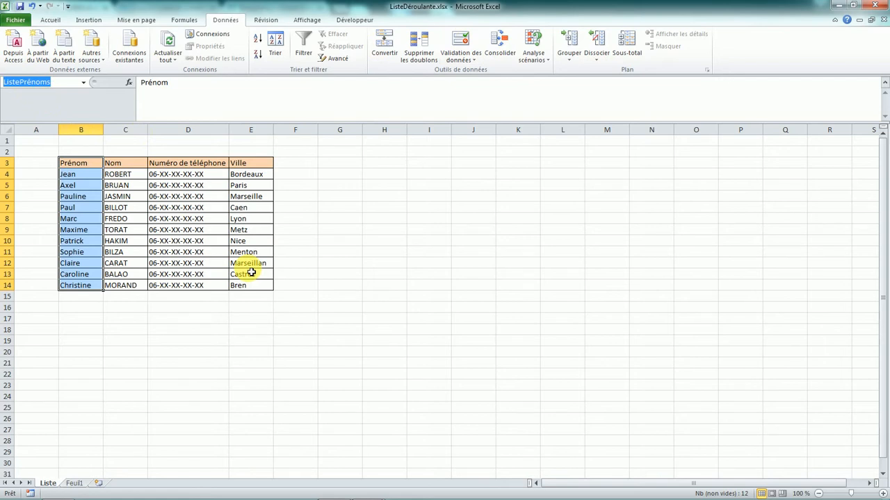
{"action": "key", "text": "Return"}
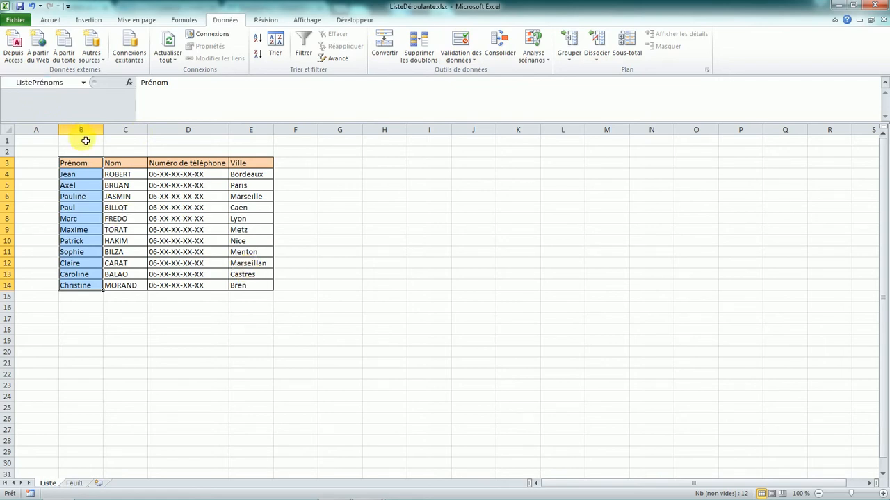
Recall the named range ListePrénoms on the Liste sheet to check which cells it selects.
{"action": "left_click", "coordinate": [83, 82]}
{"action": "left_click", "coordinate": [34, 97]}
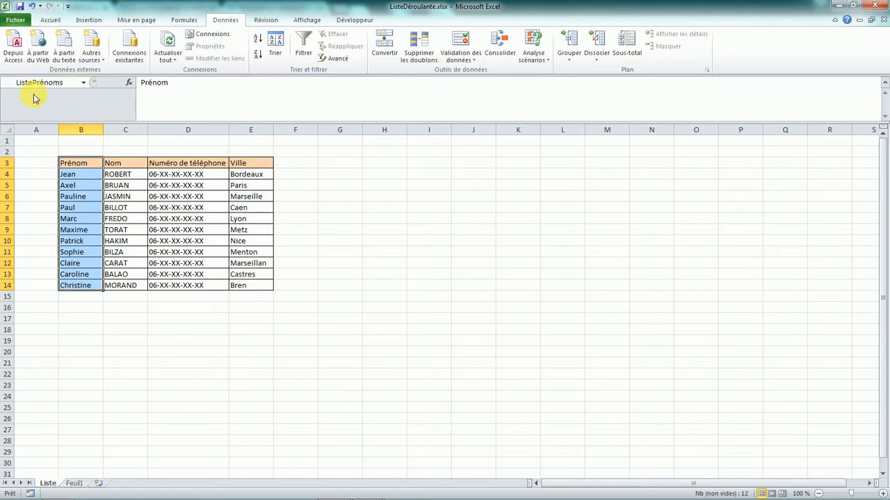
{"action": "left_click", "coordinate": [136, 196]}
{"action": "left_click", "coordinate": [84, 83]}
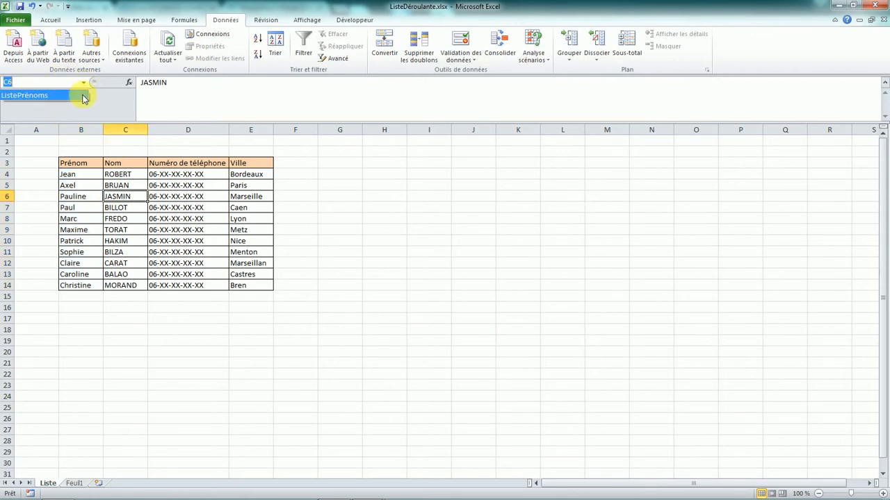
{"action": "left_click", "coordinate": [21, 95]}
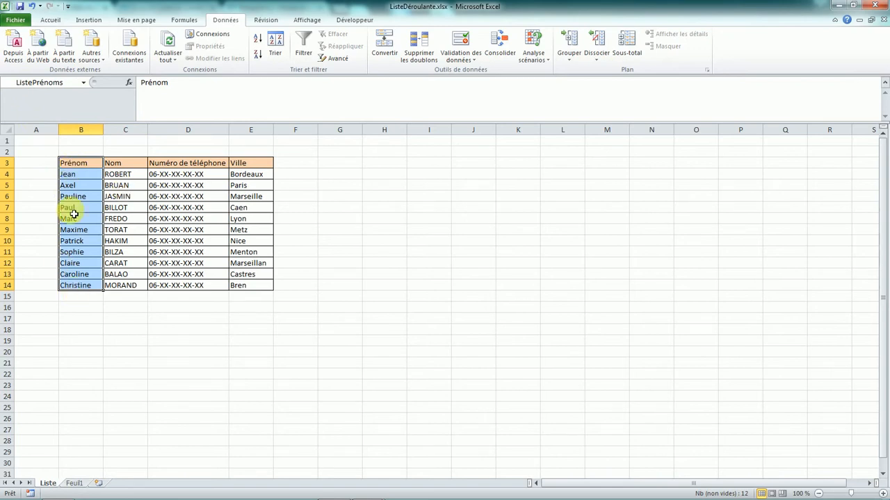
Apply data validation to cell B3 on Feuil1, allowing Liste with the source =ListePrénoms.
{"action": "left_click", "coordinate": [74, 483]}
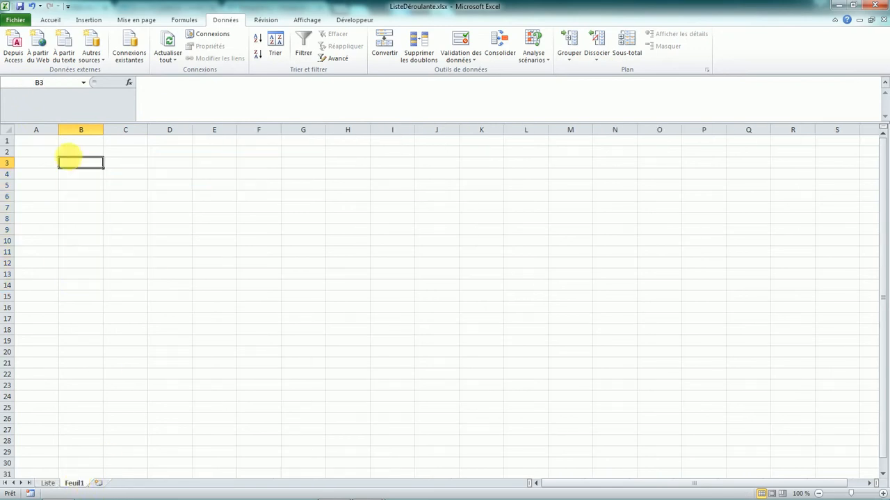
{"action": "left_click", "coordinate": [101, 219]}
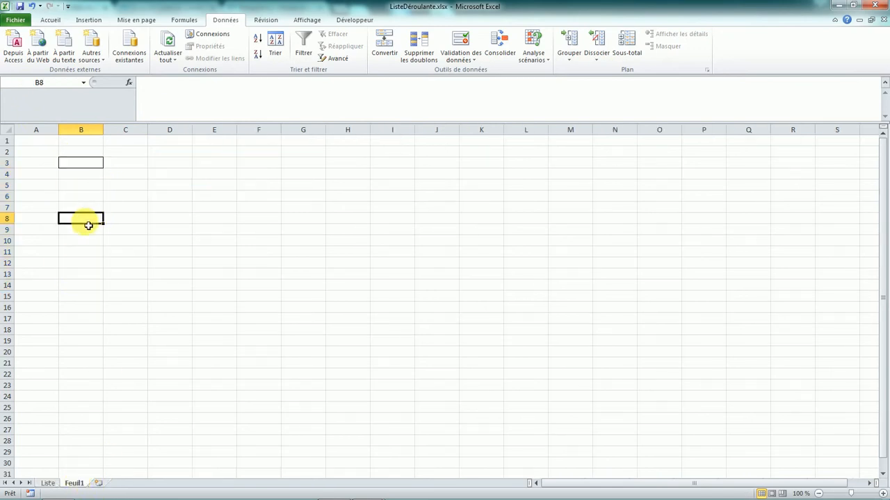
{"action": "left_click", "coordinate": [76, 167]}
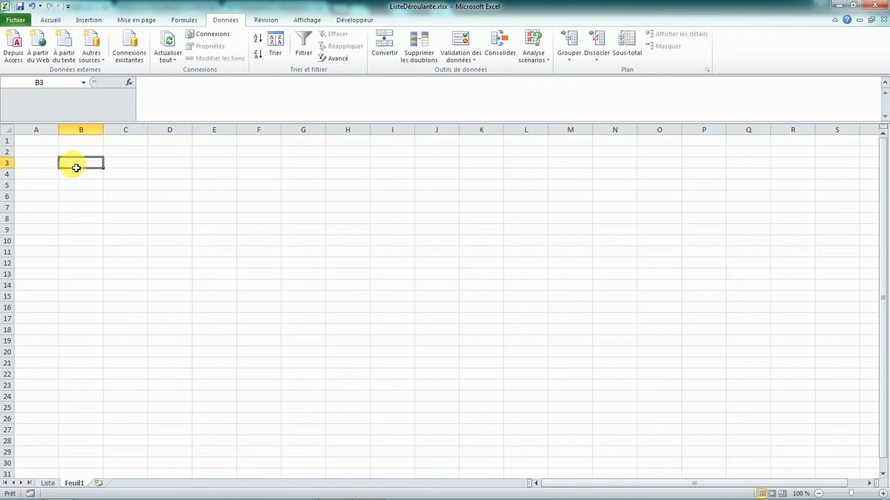
{"action": "left_click", "coordinate": [459, 60]}
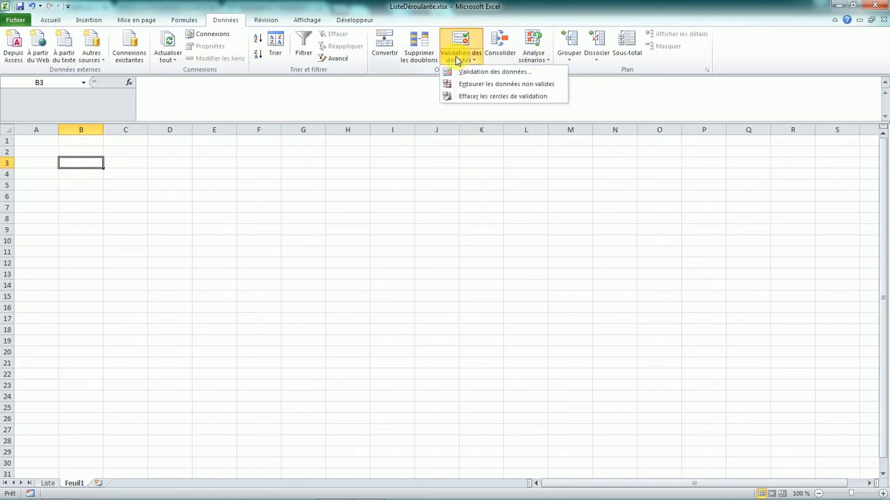
{"action": "left_click", "coordinate": [465, 73]}
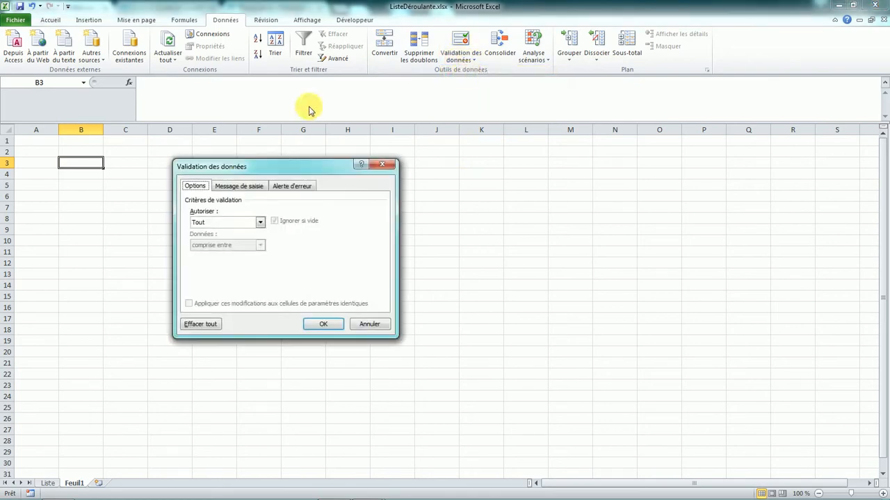
{"action": "left_click", "coordinate": [232, 221]}
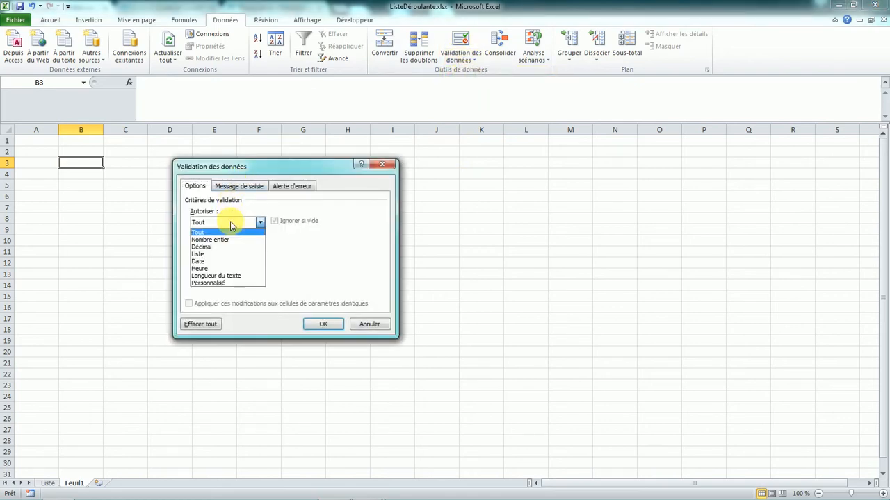
{"action": "left_click", "coordinate": [197, 256]}
{"action": "left_click", "coordinate": [211, 269]}
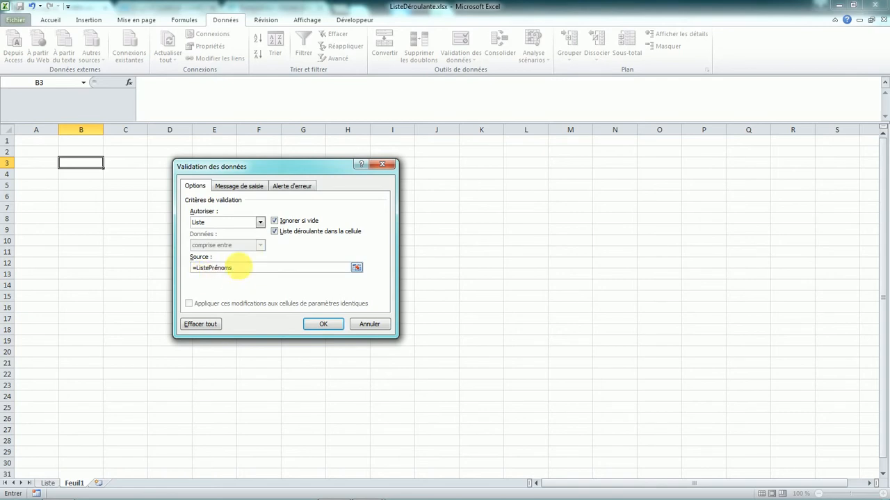
{"action": "left_click", "coordinate": [321, 325]}
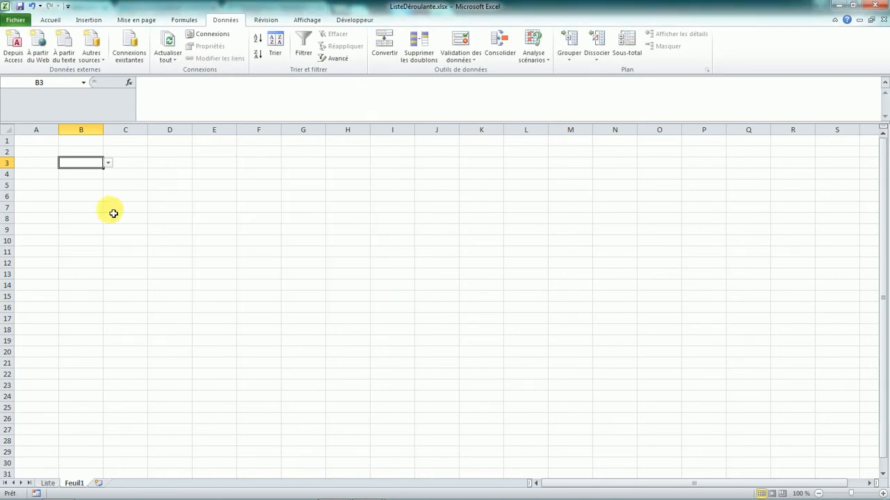
Compare the entries of the drop-down list in Feuil1 cell B3 with the Prénom column on the Liste sheet.
{"action": "left_click", "coordinate": [108, 163]}
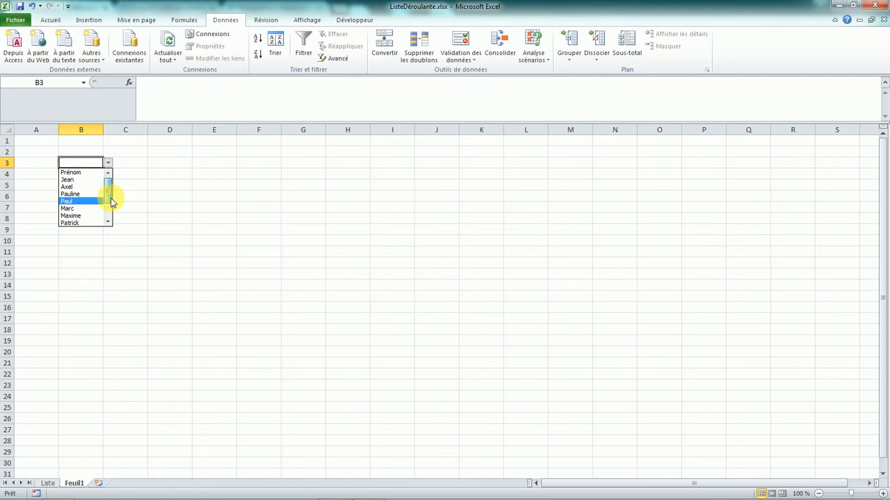
{"action": "mouse_move", "coordinate": [111, 199]}
{"action": "left_mouse_down"}
{"action": "mouse_move", "coordinate": [107, 220]}
{"action": "mouse_move", "coordinate": [109, 191]}
{"action": "left_mouse_up"}
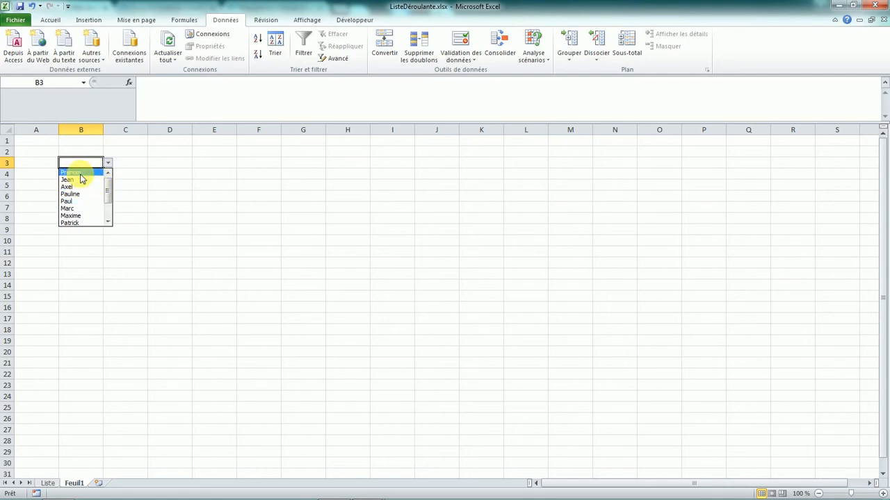
{"action": "left_click", "coordinate": [46, 483]}
{"action": "left_click", "coordinate": [46, 483]}
{"action": "left_click_drag", "start_coordinate": [83, 174], "coordinate": [85, 287]}
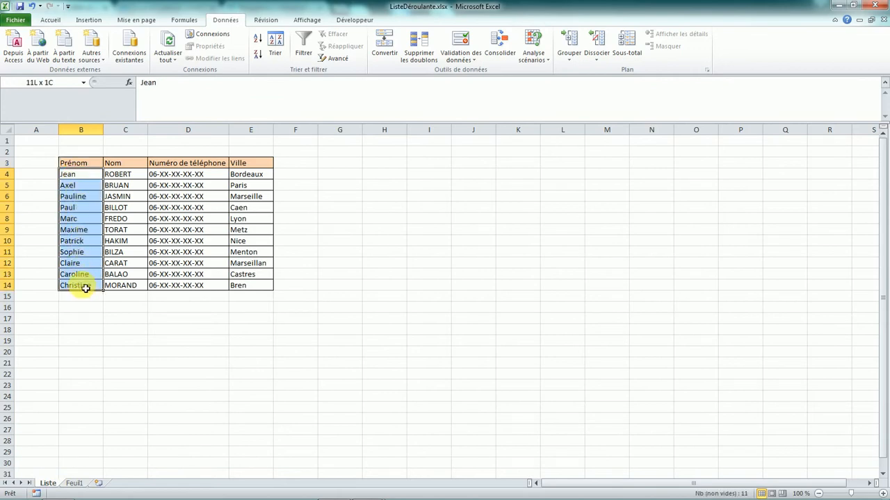
{"action": "left_click", "coordinate": [74, 483]}
{"action": "left_click", "coordinate": [107, 163]}
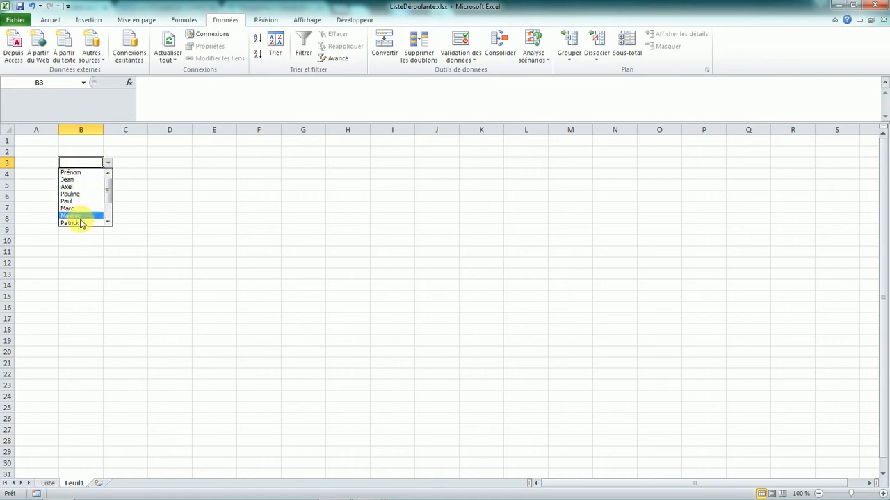
{"action": "left_click_drag", "start_coordinate": [108, 182], "coordinate": [109, 201]}
{"action": "key", "text": "Escape"}
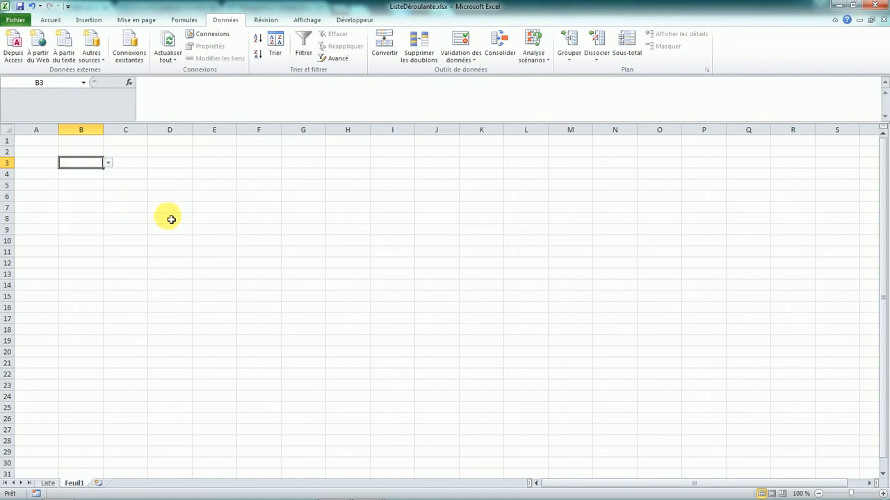
Add a new first name in cell B15, under the Prénom column on the Liste sheet.
{"action": "left_click", "coordinate": [47, 483]}
{"action": "left_click", "coordinate": [80, 296]}
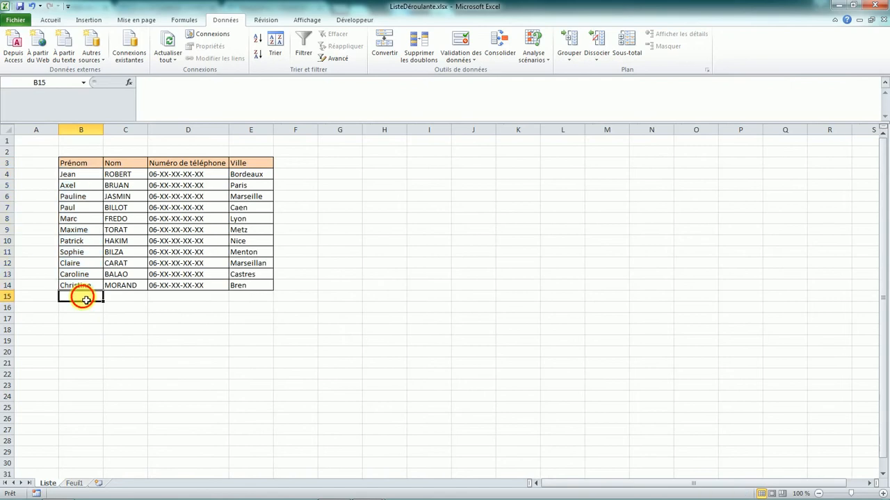
{"action": "type", "text": "M"}
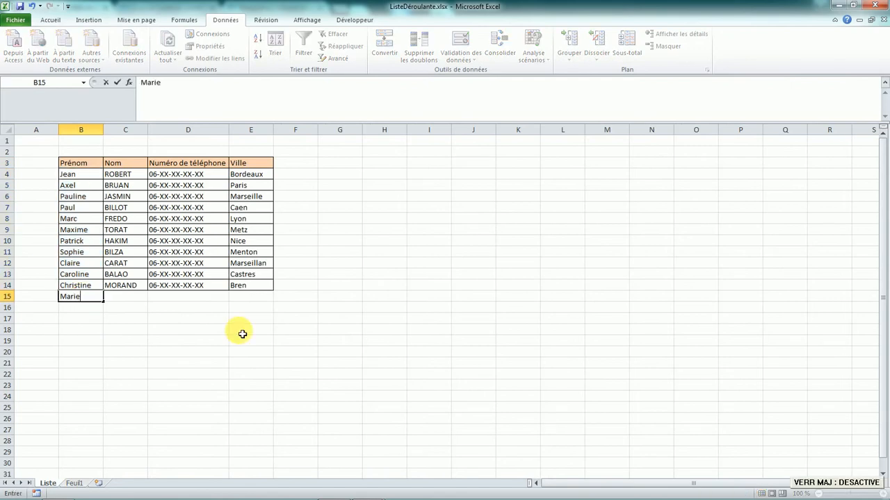
{"action": "type", "text": "arie"}
{"action": "key", "text": "Return"}
Check the end of the drop-down list in Feuil1 cell B3 for the newly added first name.
{"action": "left_click", "coordinate": [74, 483]}
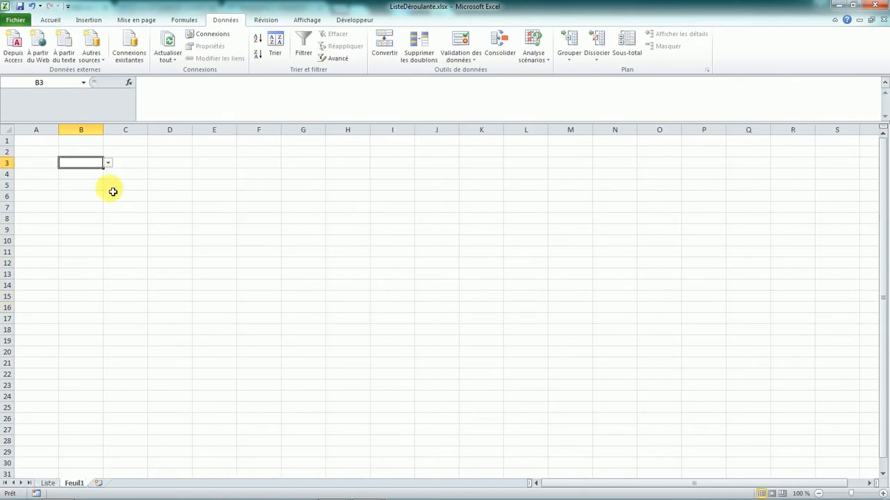
{"action": "left_click", "coordinate": [109, 164]}
{"action": "left_click_drag", "start_coordinate": [107, 186], "coordinate": [110, 215]}
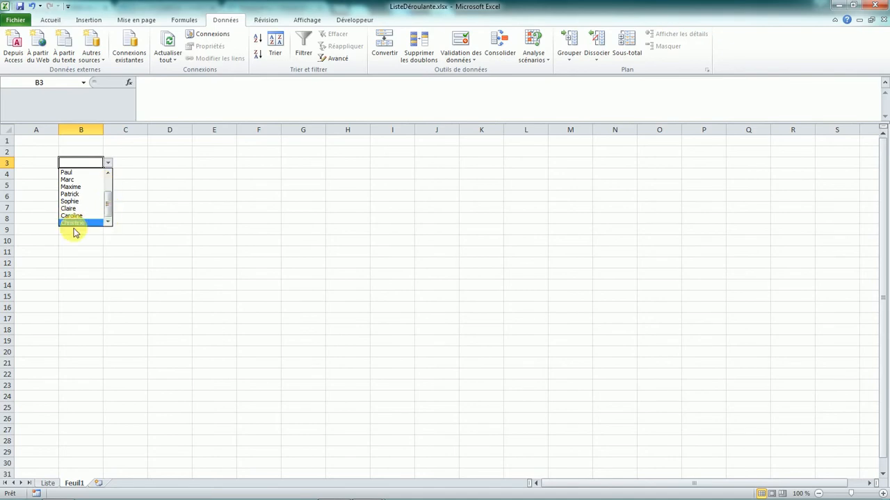
{"action": "left_click", "coordinate": [81, 254]}
Select the ListePrénoms range on the Liste sheet to check whether it covers the added row.
{"action": "left_click", "coordinate": [47, 483]}
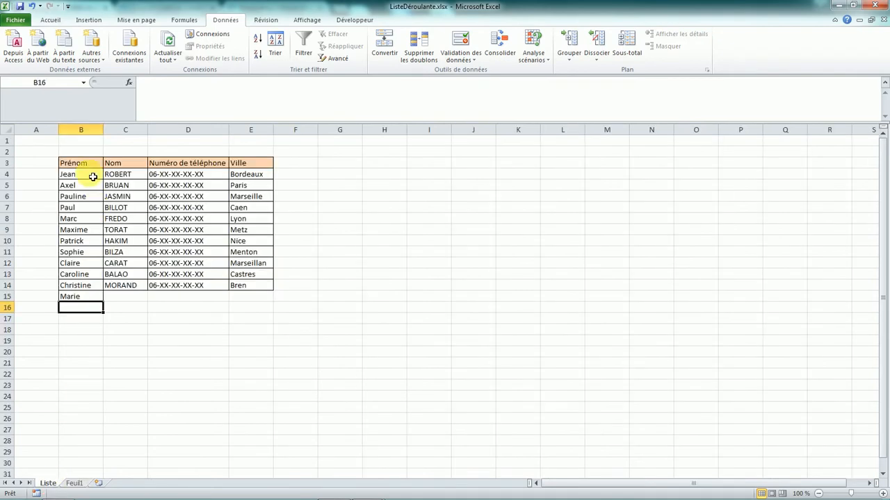
{"action": "left_click", "coordinate": [84, 82]}
{"action": "left_click", "coordinate": [59, 95]}
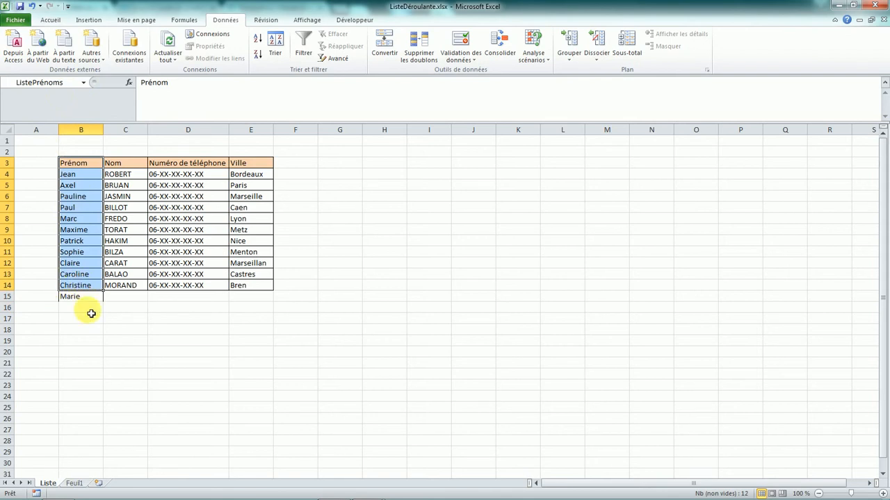
{"action": "left_click", "coordinate": [157, 243]}
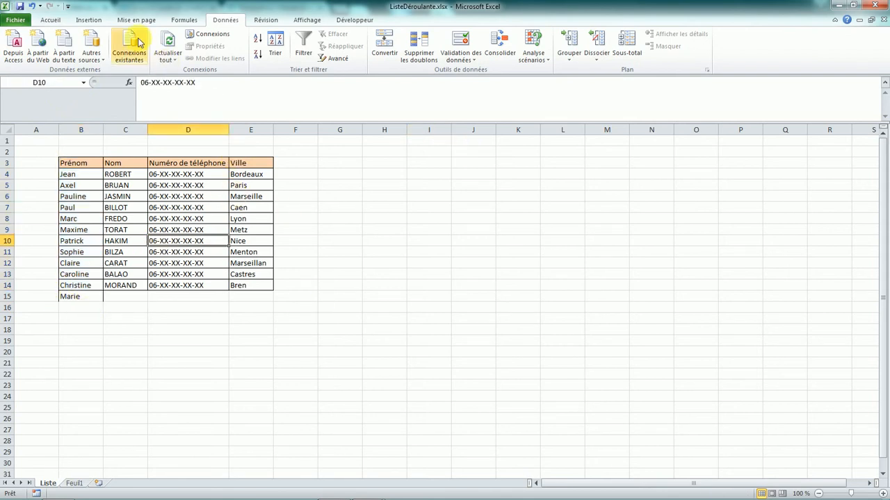
Edit the defined name ListePrénoms so that it refers to =Liste!$B$3:$B$15.
{"action": "left_click", "coordinate": [178, 20]}
{"action": "left_click", "coordinate": [378, 50]}
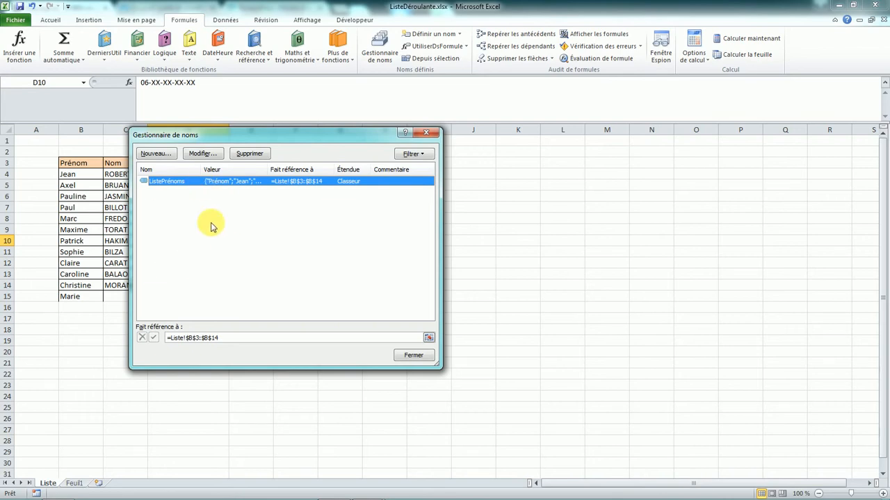
{"action": "left_click", "coordinate": [202, 156]}
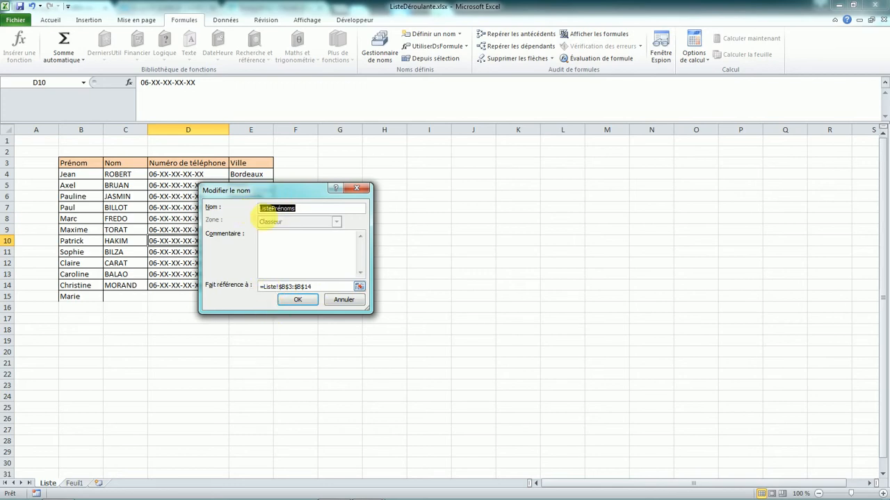
{"action": "left_click", "coordinate": [265, 287]}
{"action": "key", "text": "shift+End"}
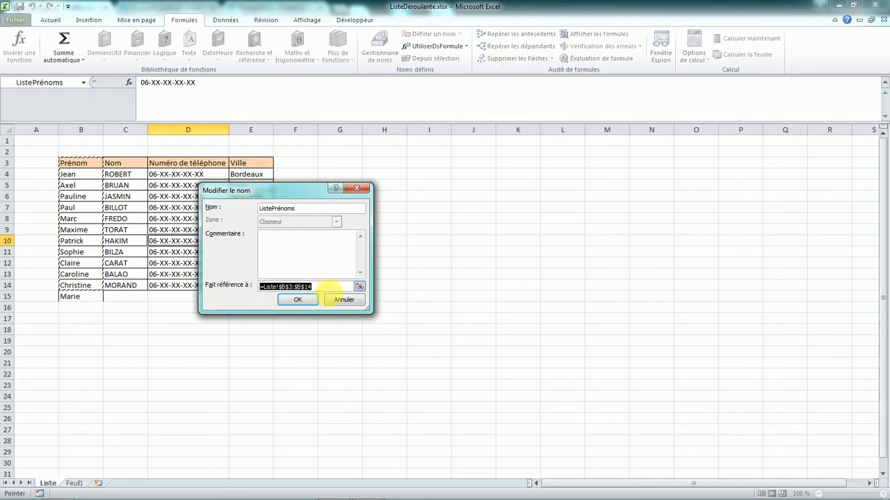
{"action": "key", "text": "Delete"}
{"action": "left_click_drag", "start_coordinate": [83, 163], "coordinate": [91, 304]}
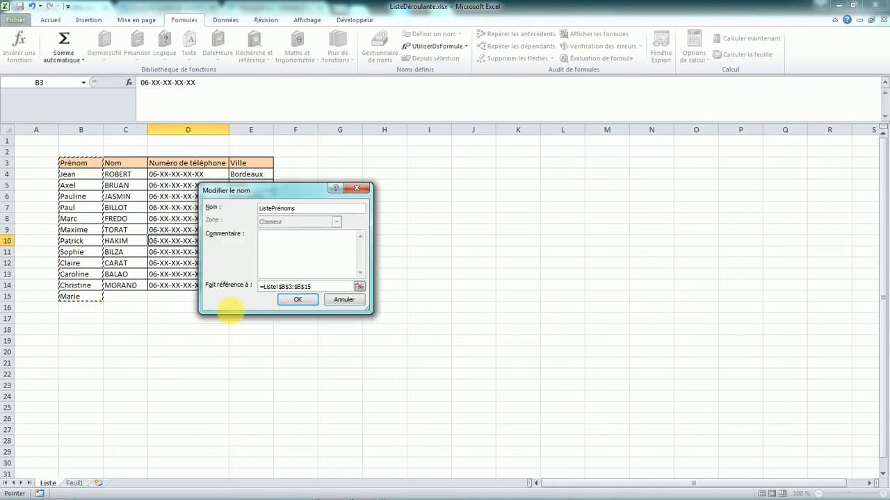
{"action": "left_click", "coordinate": [295, 300]}
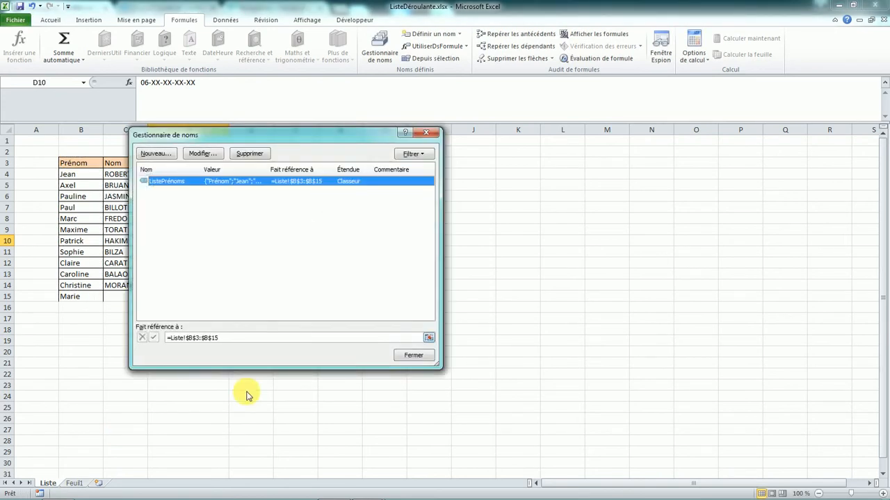
{"action": "left_click", "coordinate": [413, 355]}
Check the drop-down list in Feuil1 cell B3 for the added first name after the range extension.
{"action": "left_click", "coordinate": [74, 483]}
{"action": "left_click", "coordinate": [107, 165]}
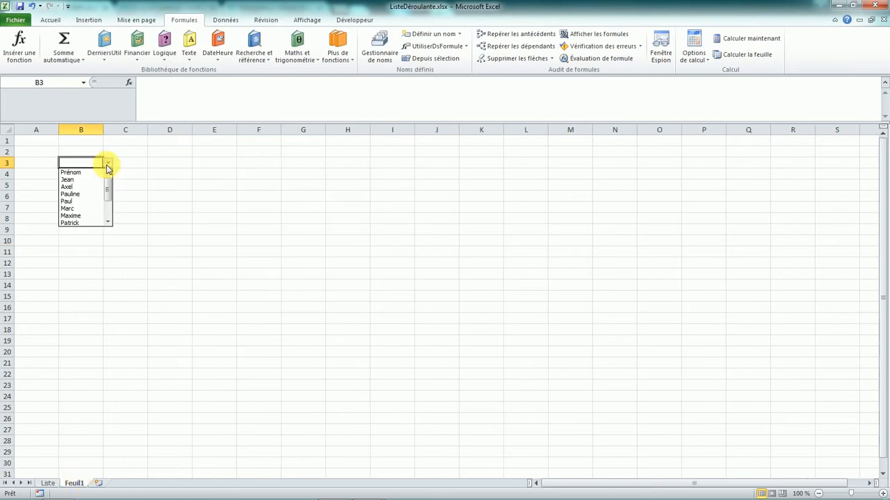
{"action": "left_click_drag", "start_coordinate": [109, 184], "coordinate": [109, 209]}
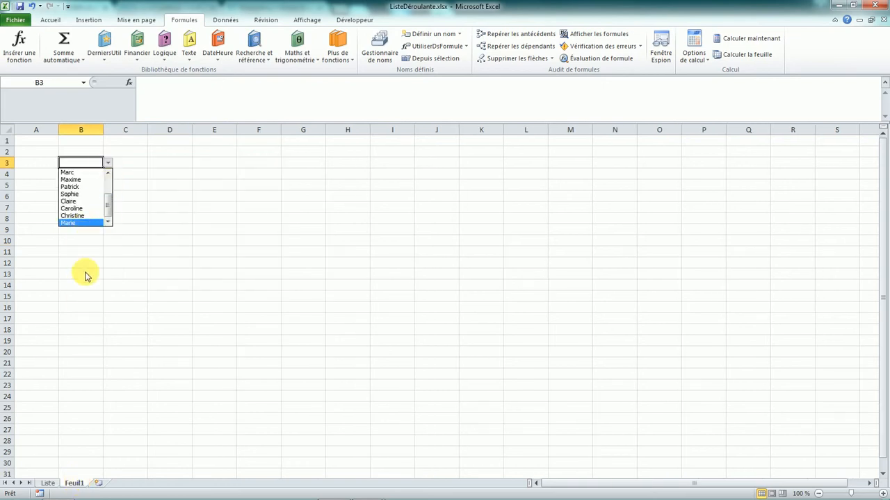
Edit the defined name ListePrénoms so that it refers to cells B3 to B20 on the Liste sheet.
{"action": "left_click", "coordinate": [81, 299]}
{"action": "left_click", "coordinate": [47, 483]}
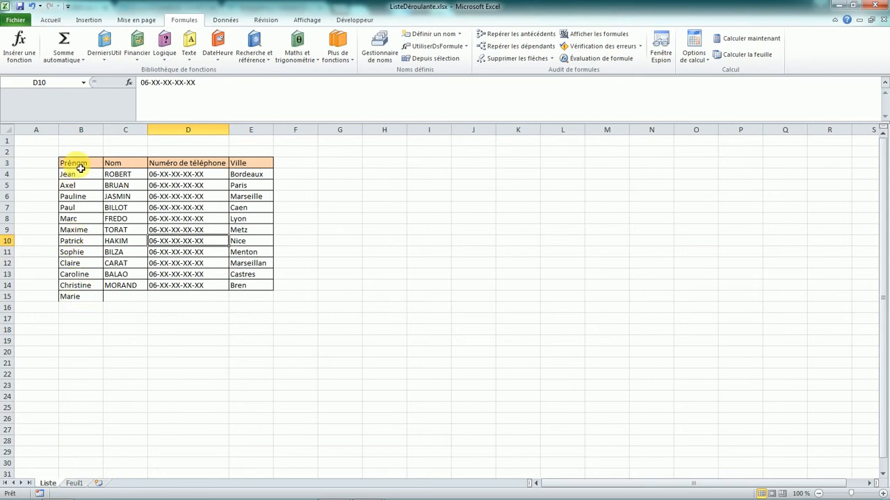
{"action": "left_click_drag", "start_coordinate": [81, 168], "coordinate": [89, 333]}
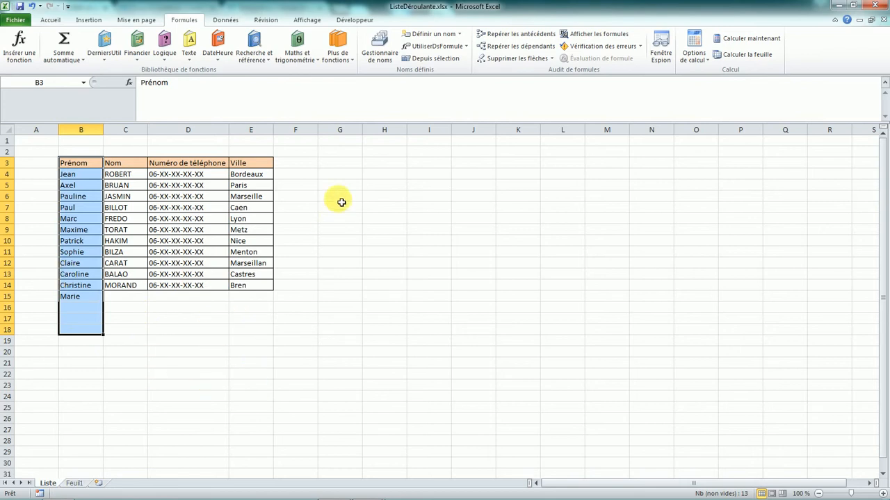
{"action": "left_click", "coordinate": [89, 166]}
{"action": "left_click_drag", "start_coordinate": [88, 166], "coordinate": [76, 351]}
{"action": "left_click", "coordinate": [381, 47]}
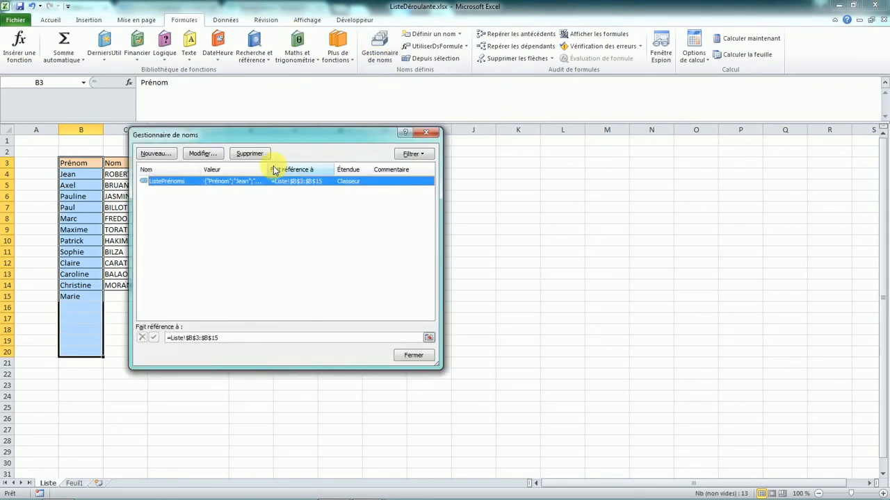
{"action": "left_click", "coordinate": [209, 157]}
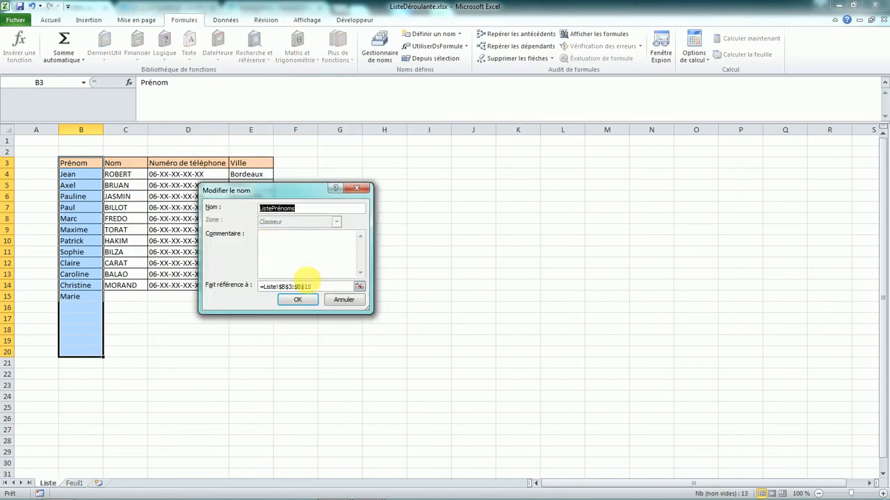
{"action": "left_click_drag", "start_coordinate": [316, 287], "coordinate": [234, 285]}
{"action": "key", "text": "Delete"}
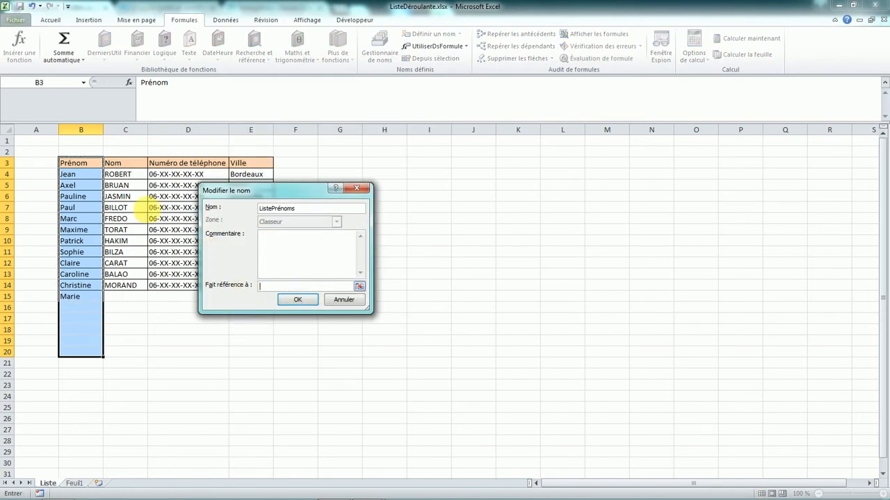
{"action": "left_click_drag", "start_coordinate": [88, 162], "coordinate": [83, 351]}
{"action": "left_click", "coordinate": [294, 304]}
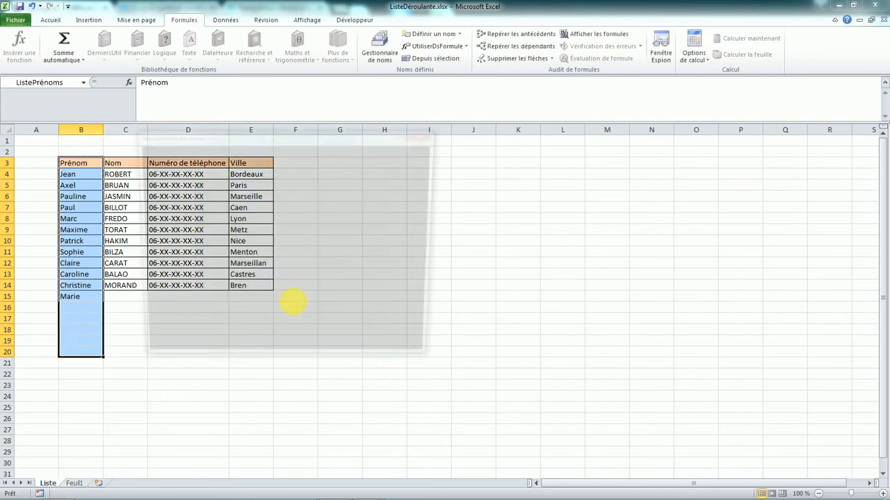
{"action": "left_click", "coordinate": [411, 357]}
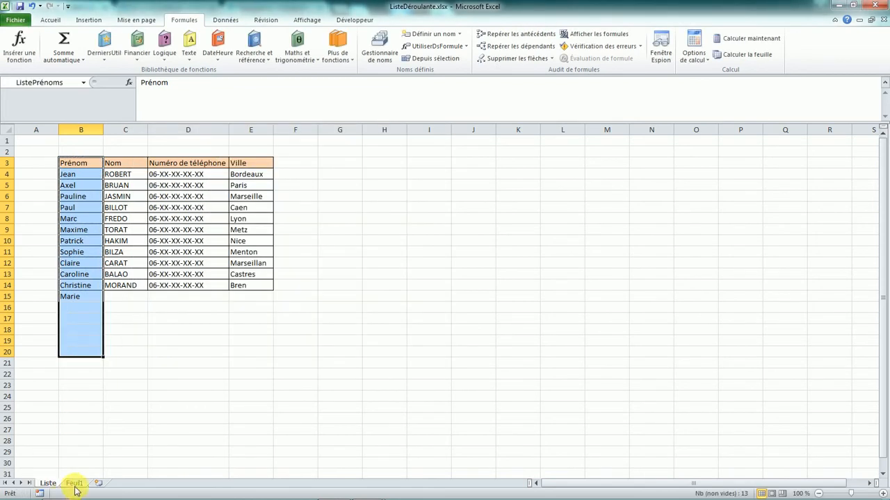
Check the drop-down list in Feuil1 cell B3 for the blank entries reserved by the larger range.
{"action": "left_click", "coordinate": [74, 483]}
{"action": "left_click", "coordinate": [107, 163]}
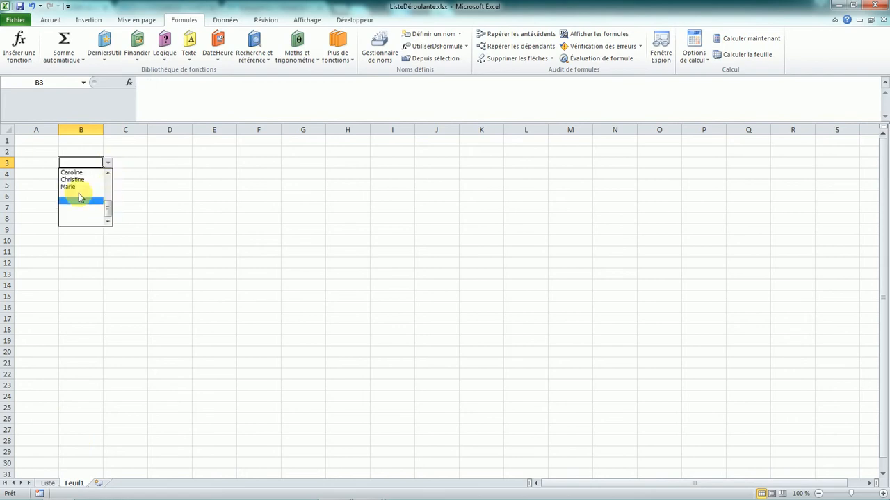
{"action": "left_click_drag", "start_coordinate": [105, 215], "coordinate": [112, 182]}
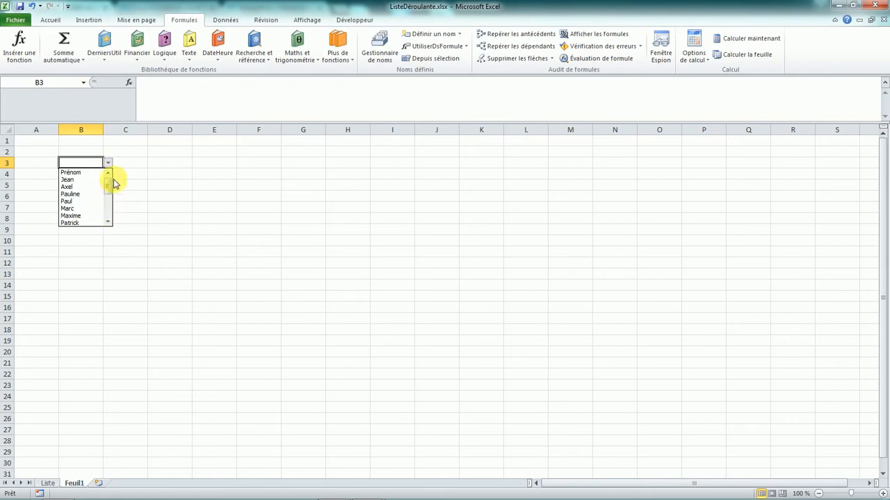
{"action": "left_click", "coordinate": [129, 203]}
Enter two more first names in cells B16 and B17 on the Liste sheet.
{"action": "left_click", "coordinate": [52, 483]}
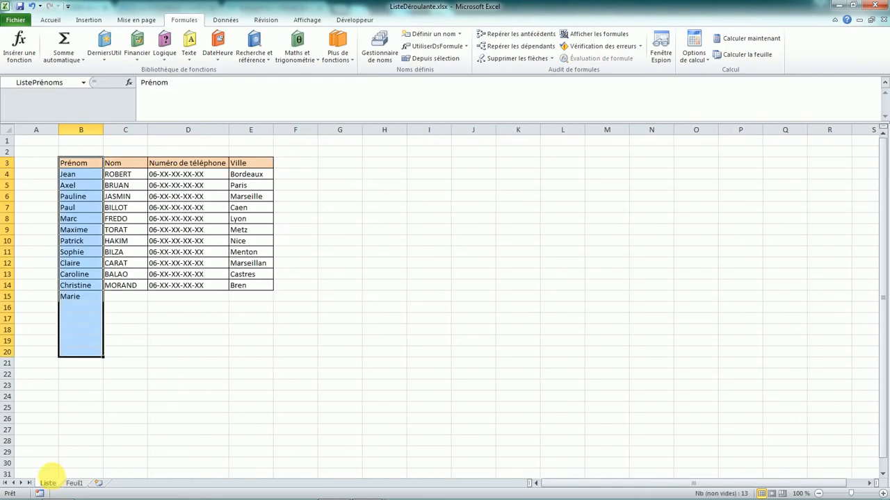
{"action": "left_click", "coordinate": [88, 309]}
{"action": "key", "text": "Caps_Lock"}
{"action": "type", "text": "Jacques"}
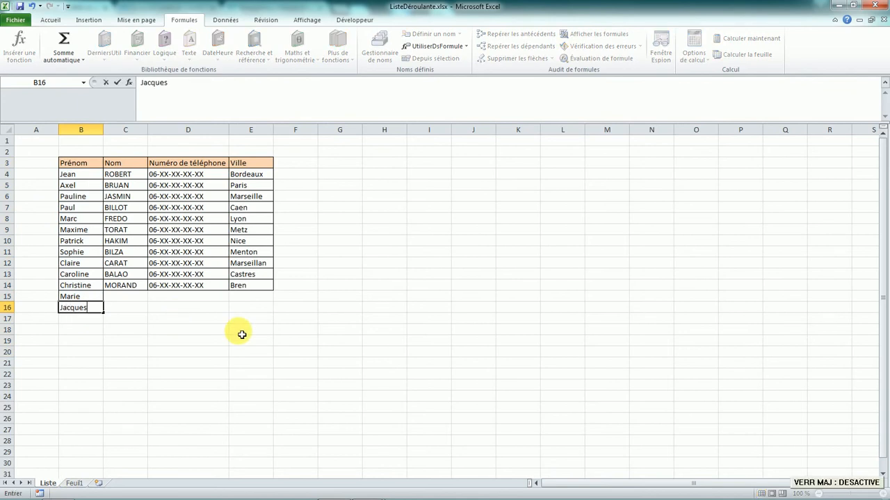
{"action": "key", "text": "Return"}
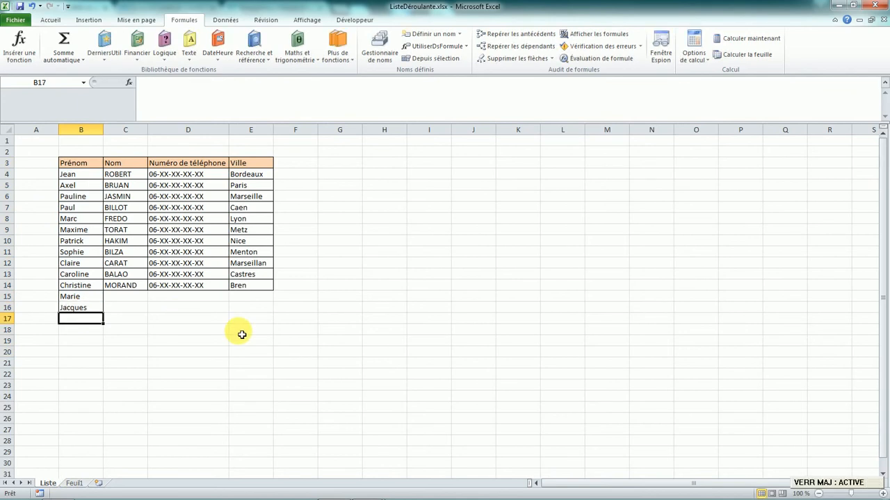
{"action": "type", "text": "C"}
{"action": "key", "text": "Caps_Lock"}
{"action": "type", "text": "hristine"}
{"action": "key", "text": "Return"}
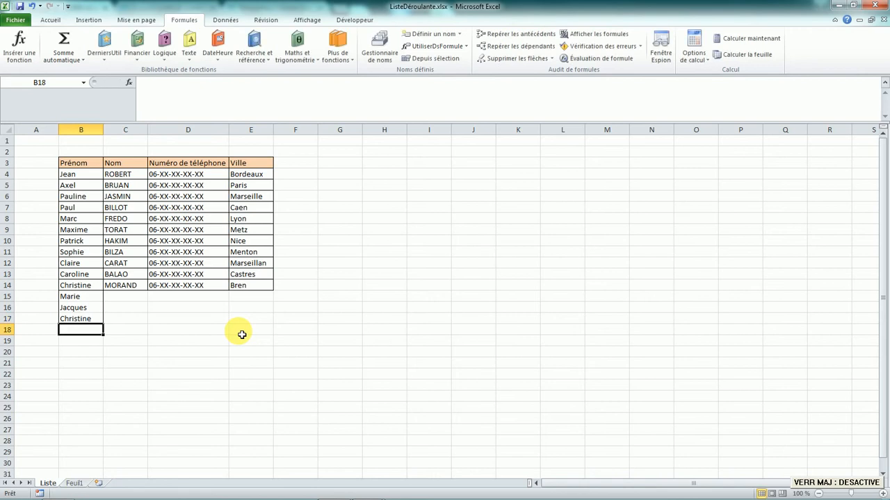
Check the drop-down list in Feuil1 cell B3 for the two newly entered first names.
{"action": "left_click", "coordinate": [75, 483]}
{"action": "left_click", "coordinate": [107, 163]}
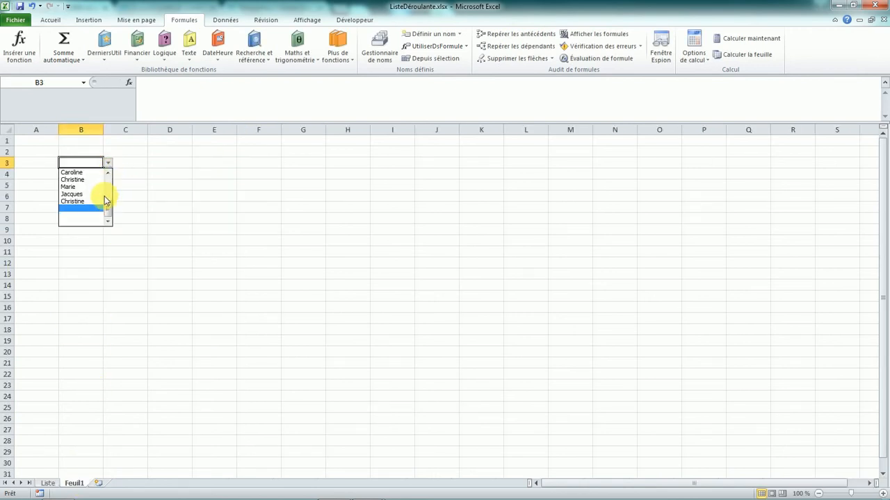
{"action": "left_click", "coordinate": [97, 276]}
{"action": "left_click", "coordinate": [47, 483]}
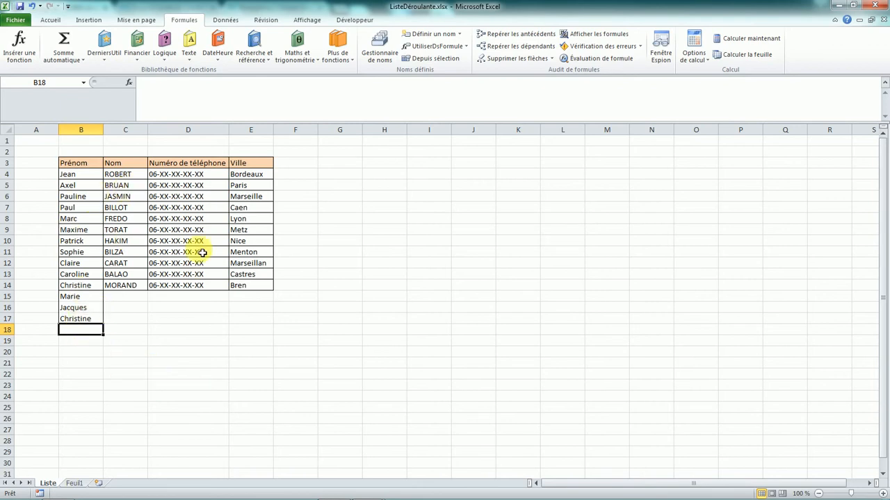
Try picking a first name from the drop-down list in Feuil1 cell B3, then clear the cell's content.
{"action": "left_click", "coordinate": [74, 483]}
{"action": "left_click", "coordinate": [108, 164]}
{"action": "scroll", "coordinate": [109, 202], "scroll_direction": "down", "scroll_amount": 5}
{"action": "scroll", "coordinate": [109, 185], "scroll_direction": "up", "scroll_amount": 5}
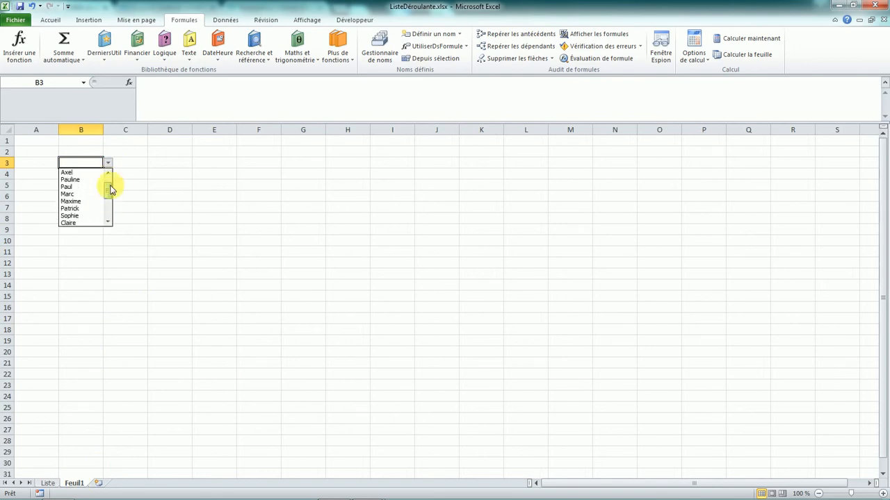
{"action": "left_click", "coordinate": [78, 208]}
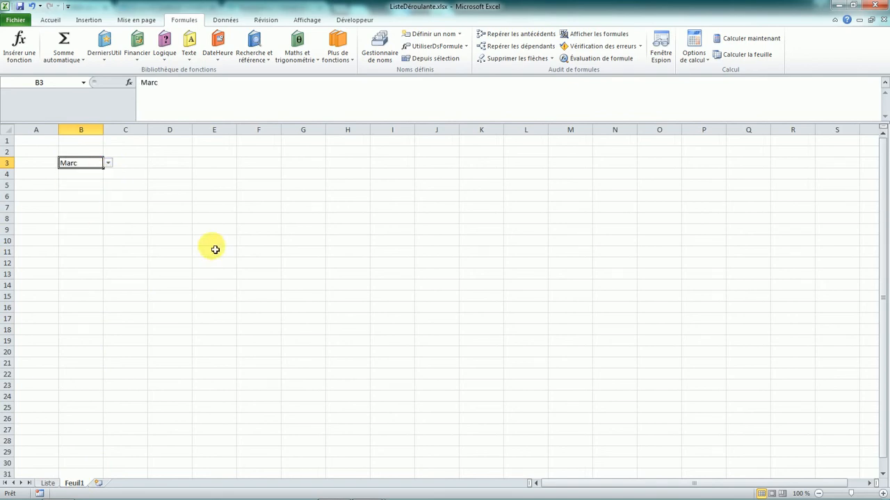
{"action": "key", "text": "BackSpace"}
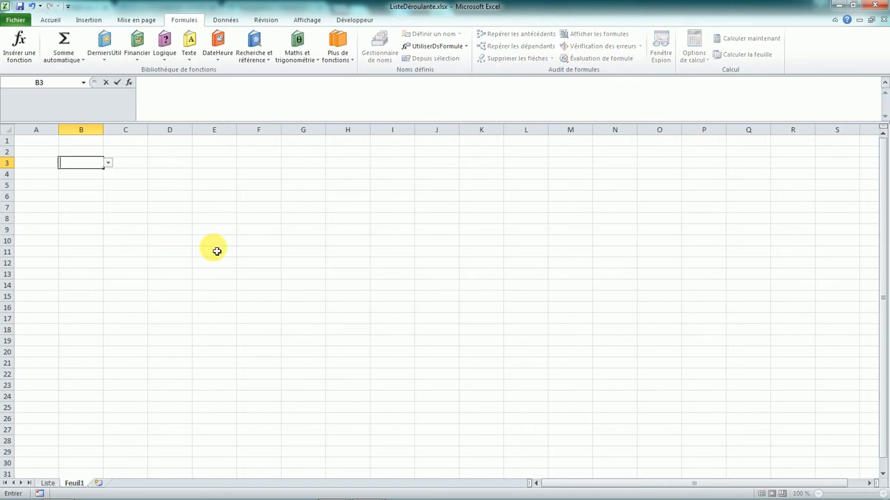
{"action": "key", "text": "Return"}
{"action": "left_click", "coordinate": [88, 162]}
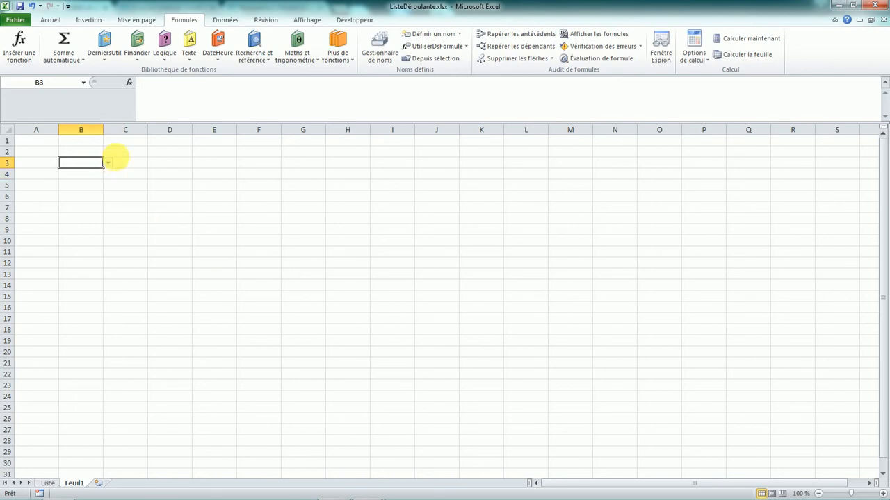
Remove the ListePrénoms drop-down from Feuil1 cell B3 by clearing all its data validation settings.
{"action": "left_click", "coordinate": [107, 163]}
{"action": "left_click", "coordinate": [108, 163]}
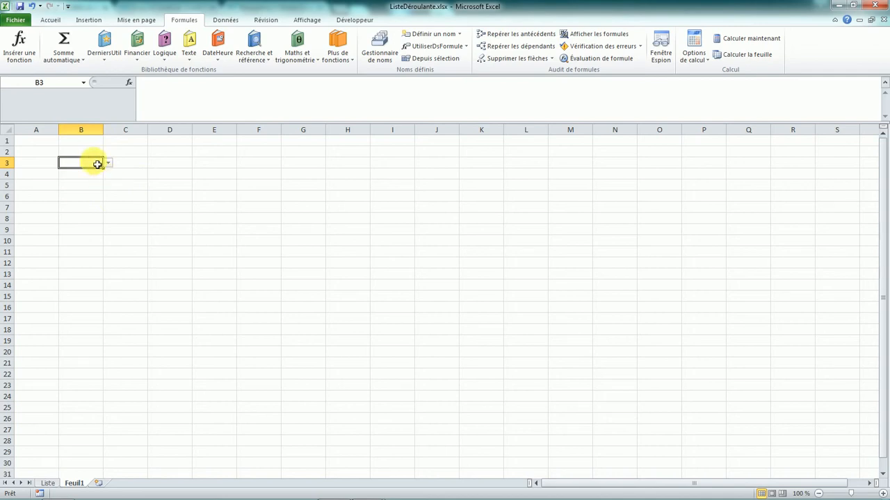
{"action": "left_click", "coordinate": [224, 19]}
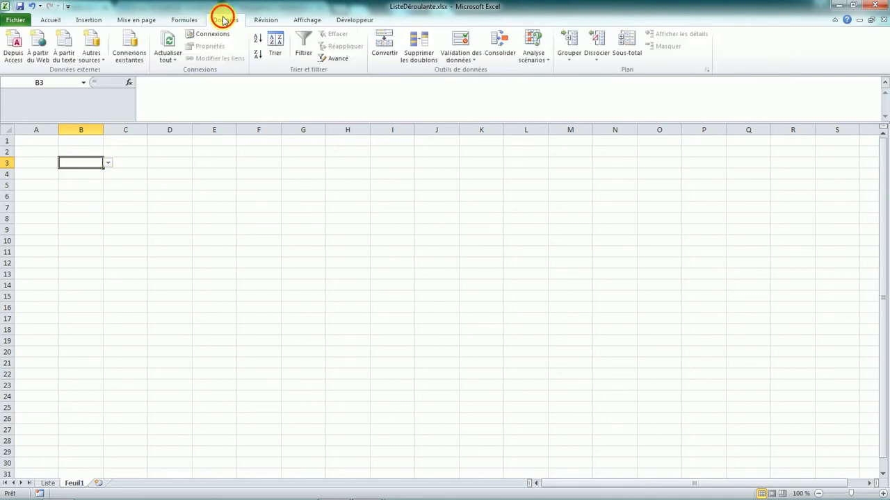
{"action": "left_click", "coordinate": [462, 60]}
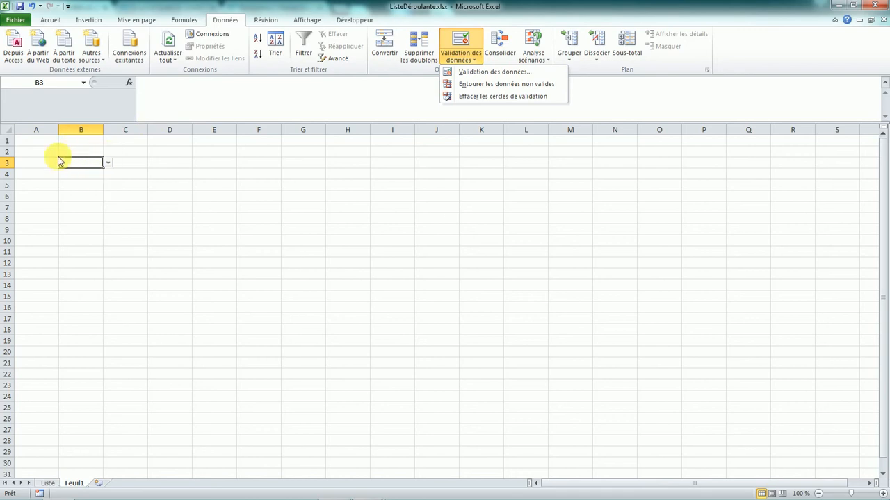
{"action": "left_click", "coordinate": [470, 72]}
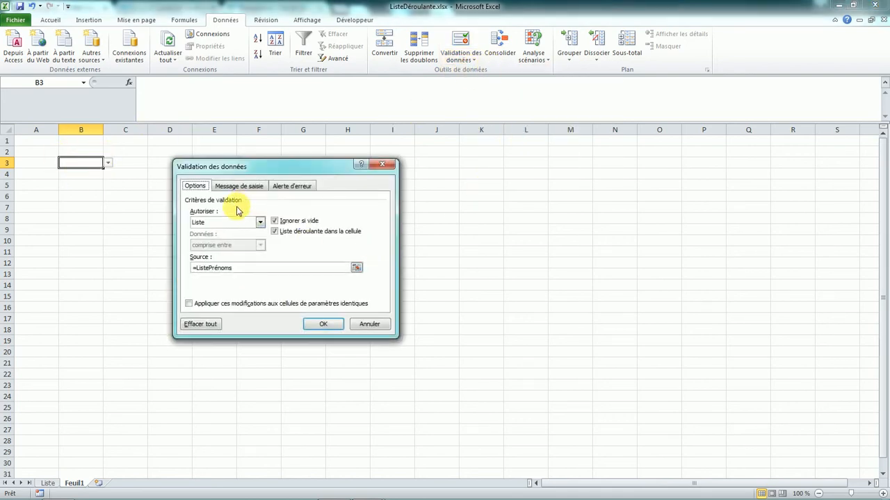
{"action": "left_click", "coordinate": [201, 325]}
{"action": "left_click", "coordinate": [321, 323]}
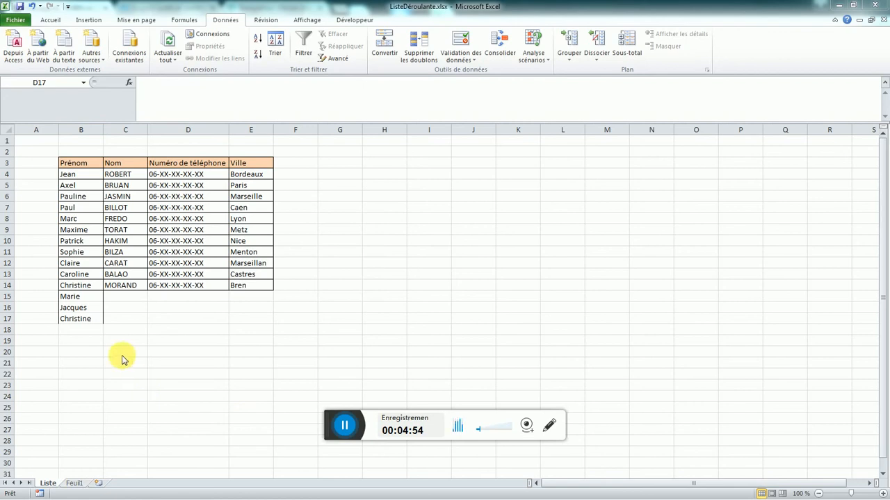
Add borders around cell E3 on the Feuil1 sheet.
{"action": "left_click", "coordinate": [73, 483]}
{"action": "left_click", "coordinate": [206, 165]}
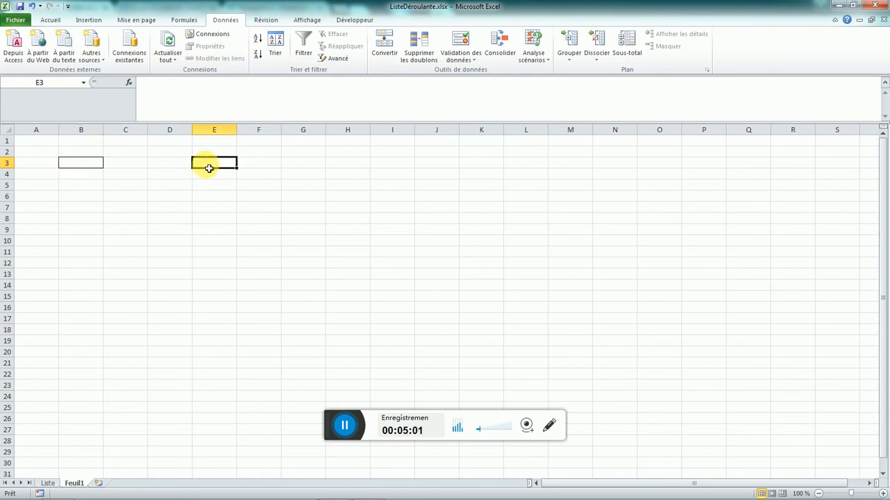
{"action": "left_click", "coordinate": [57, 22]}
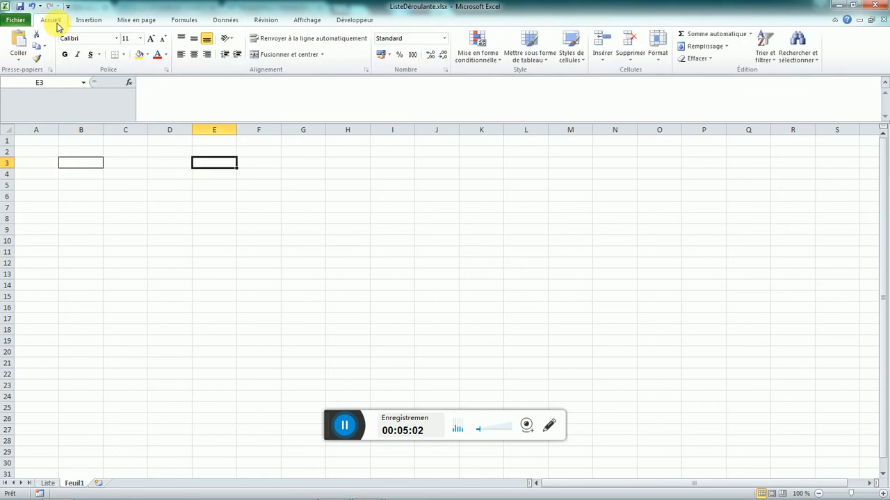
{"action": "left_click", "coordinate": [126, 53]}
{"action": "left_click", "coordinate": [129, 142]}
{"action": "left_click", "coordinate": [69, 274]}
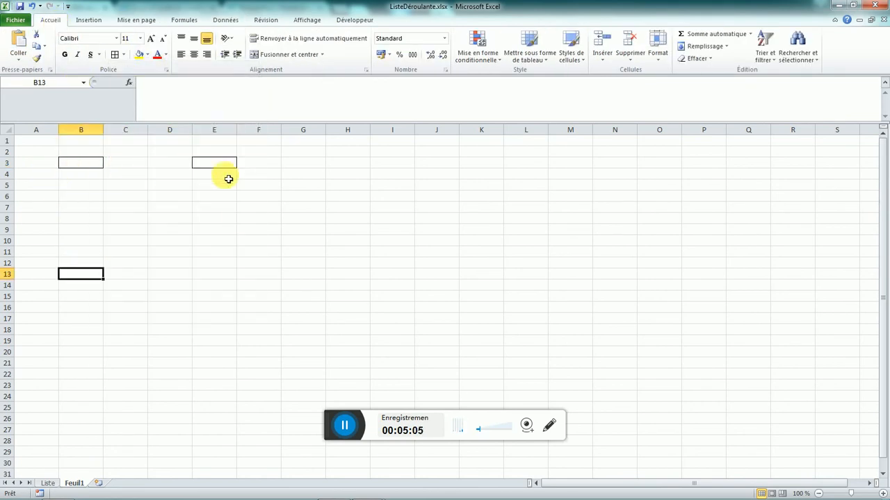
{"action": "left_click", "coordinate": [215, 165]}
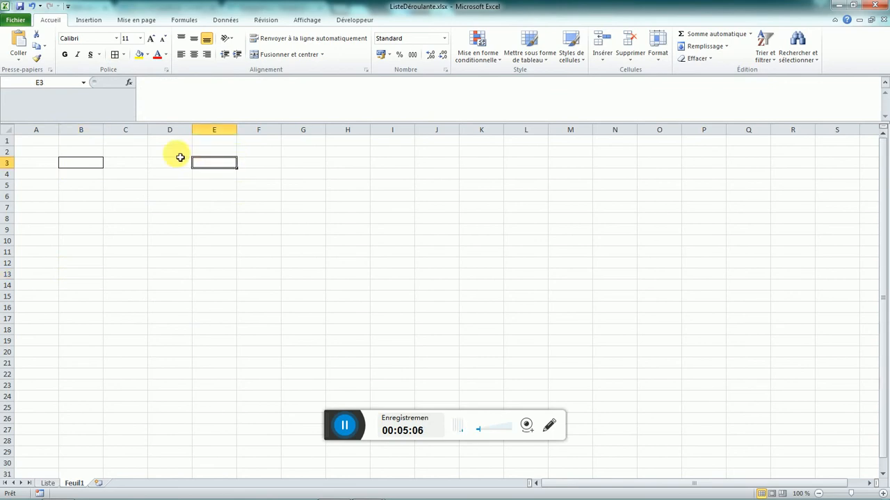
{"action": "left_click", "coordinate": [255, 183]}
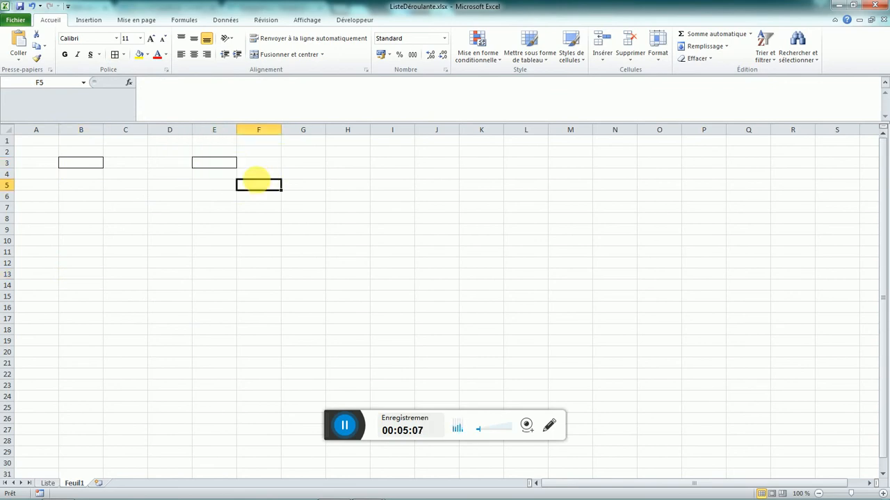
{"action": "left_click", "coordinate": [217, 164]}
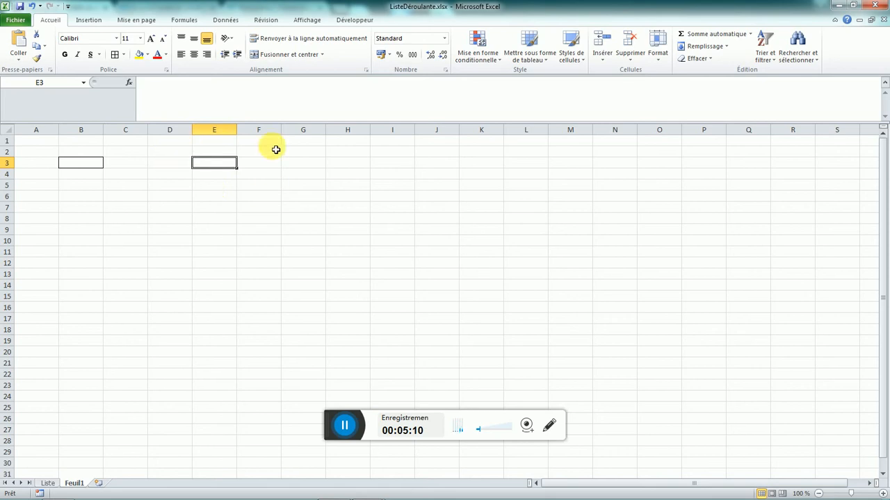
{"action": "left_click", "coordinate": [215, 195]}
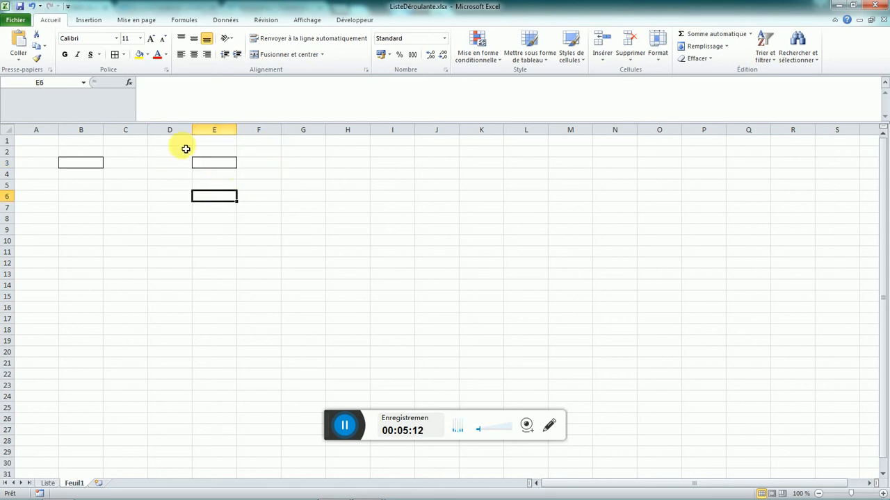
Name the range C3:C16 of the Nom column on the Liste sheet ListeNoms.
{"action": "left_click", "coordinate": [48, 483]}
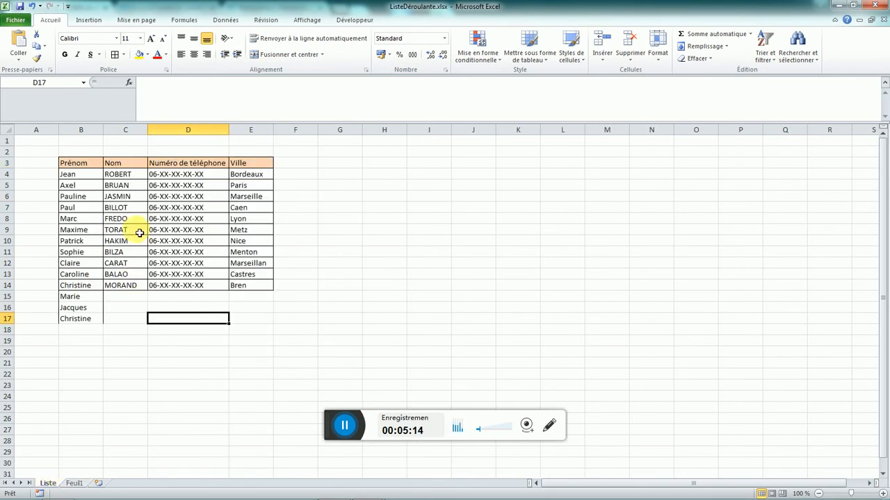
{"action": "left_click_drag", "start_coordinate": [131, 165], "coordinate": [136, 317]}
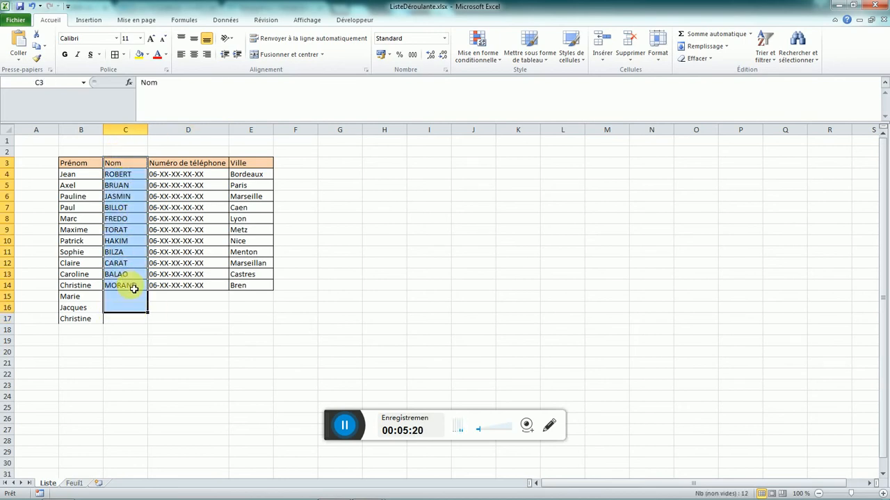
{"action": "key", "text": "Caps_Lock"}
{"action": "type", "text": "ListeNoms"}
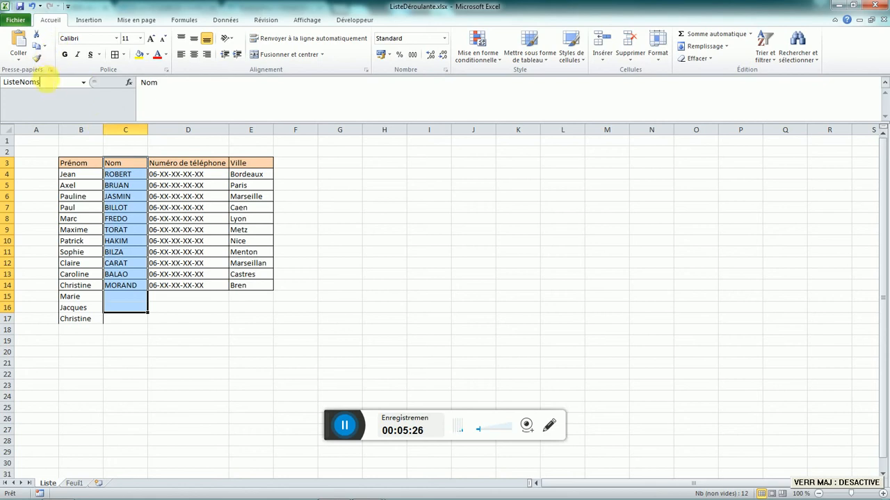
{"action": "left_click_drag", "start_coordinate": [40, 82], "coordinate": [1, 82]}
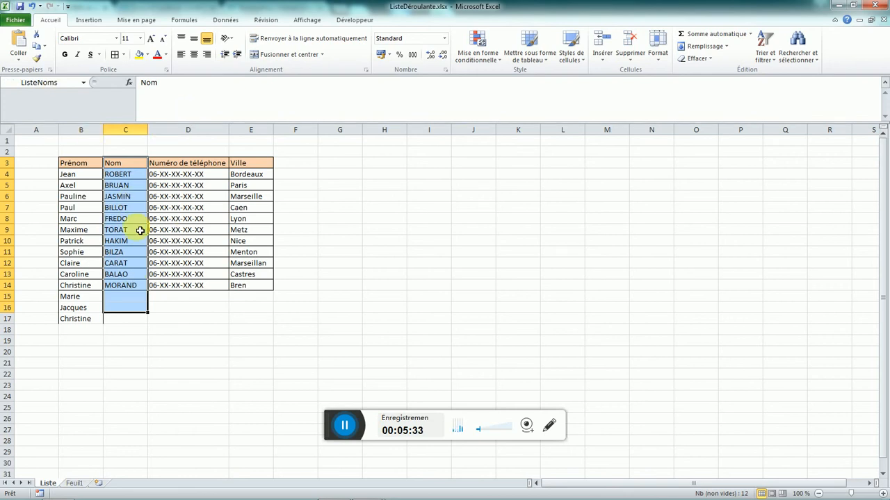
Check which cells of the Liste sheet the named range ListeNoms covers by selecting it by its name.
{"action": "left_click", "coordinate": [156, 206]}
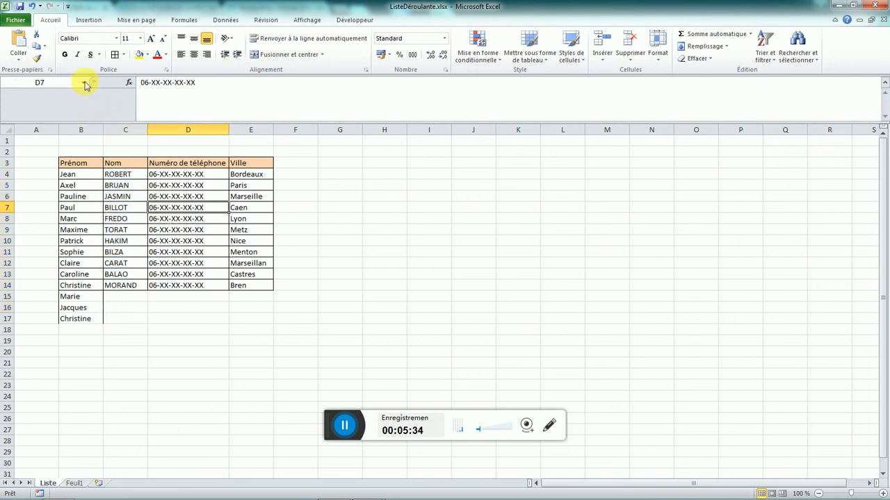
{"action": "left_click", "coordinate": [85, 83]}
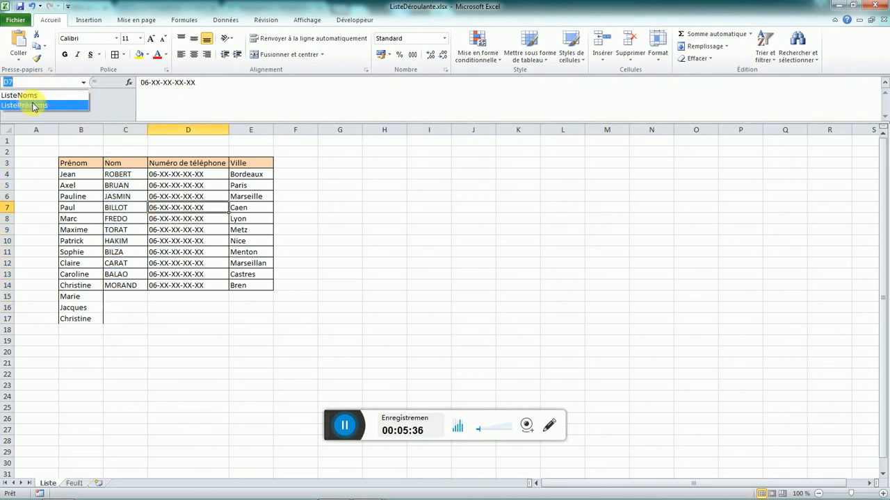
{"action": "left_click", "coordinate": [31, 97]}
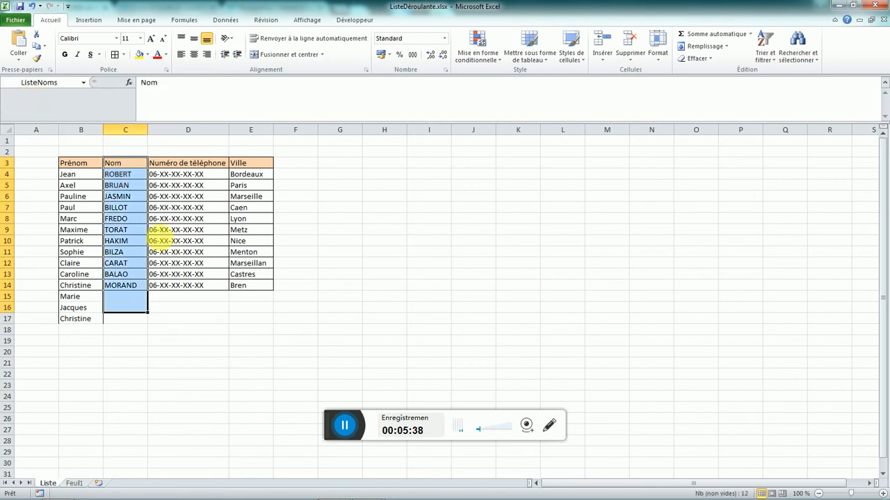
Create a drop-down list in cell E3 of the Feuil1 sheet using List data validation with the source =ListeNoms.
{"action": "left_click", "coordinate": [74, 483]}
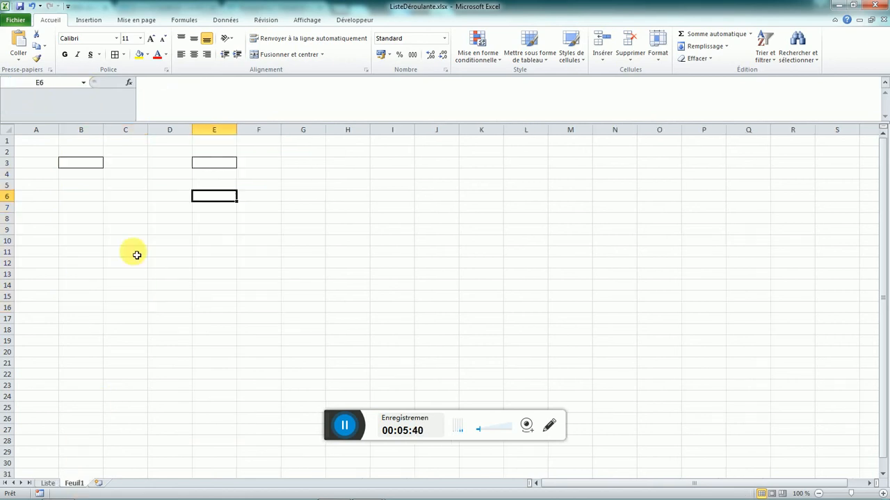
{"action": "left_click", "coordinate": [212, 162]}
{"action": "left_click", "coordinate": [211, 186]}
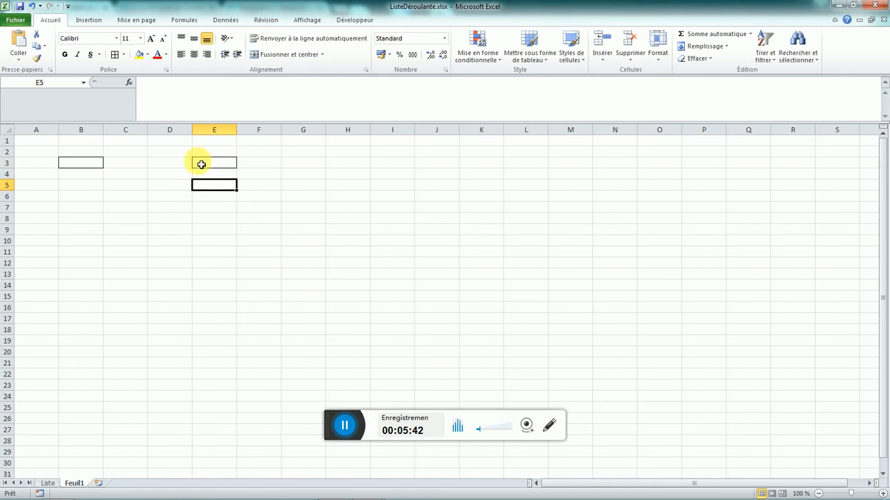
{"action": "left_click", "coordinate": [212, 163]}
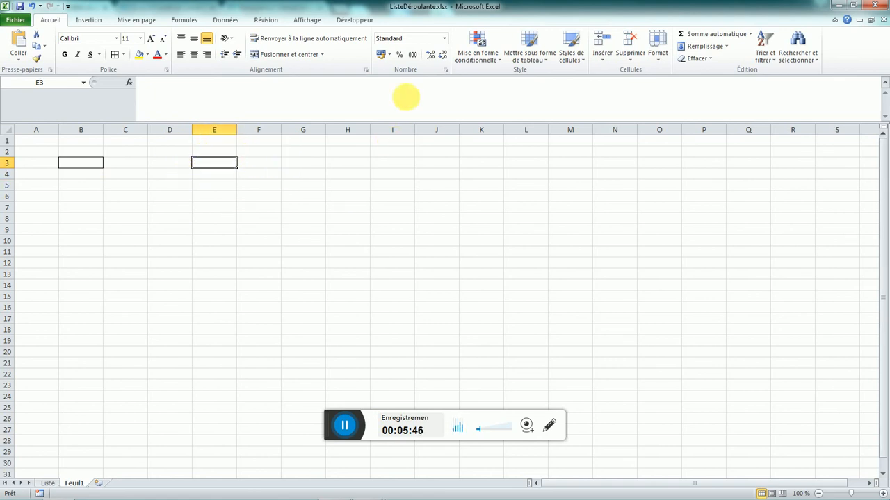
{"action": "left_click", "coordinate": [225, 21]}
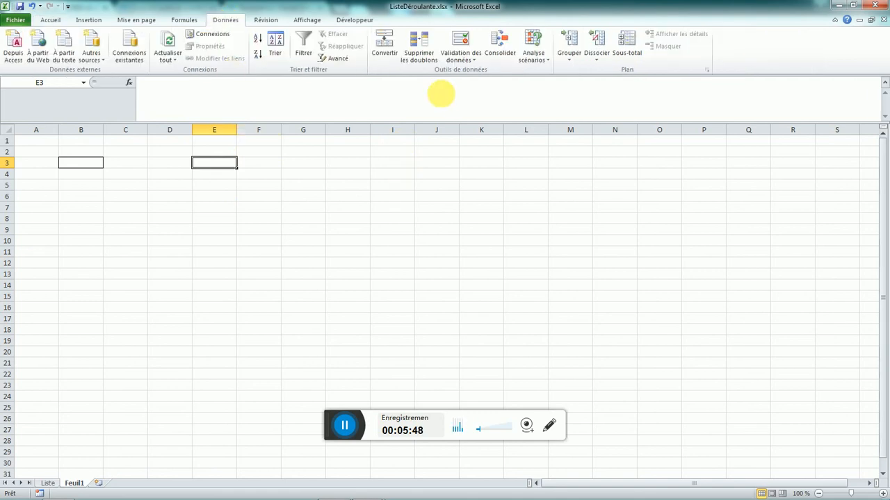
{"action": "left_click", "coordinate": [470, 59]}
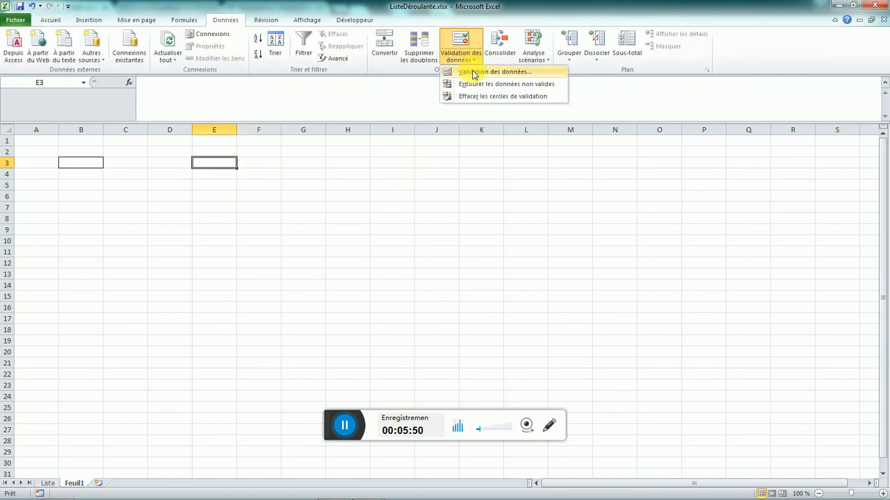
{"action": "left_click", "coordinate": [479, 73]}
{"action": "left_click", "coordinate": [206, 223]}
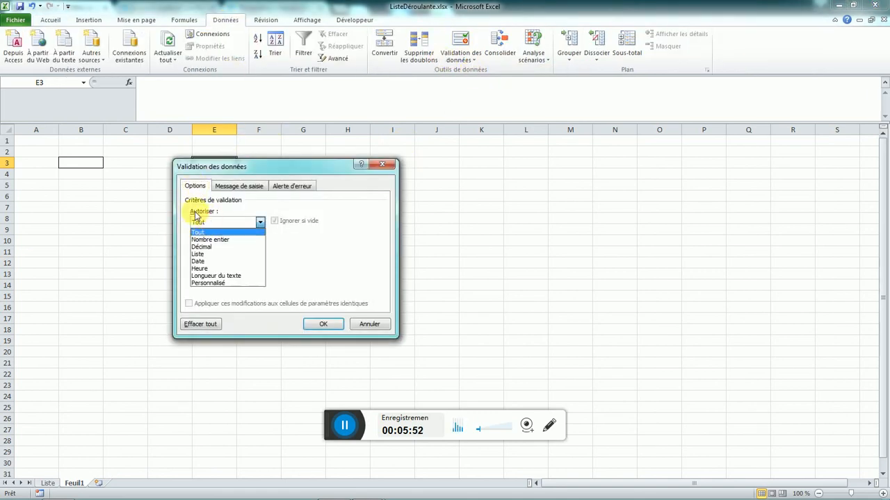
{"action": "left_click", "coordinate": [198, 255]}
{"action": "left_click", "coordinate": [198, 255]}
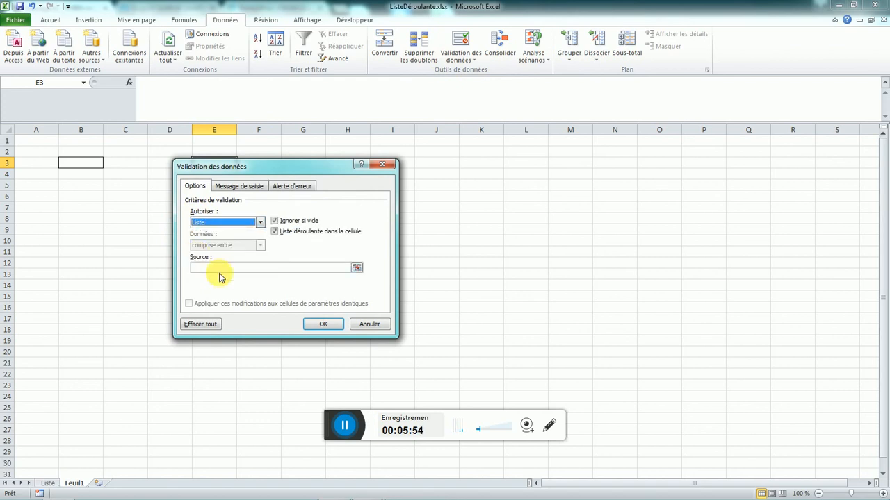
{"action": "left_click", "coordinate": [224, 269]}
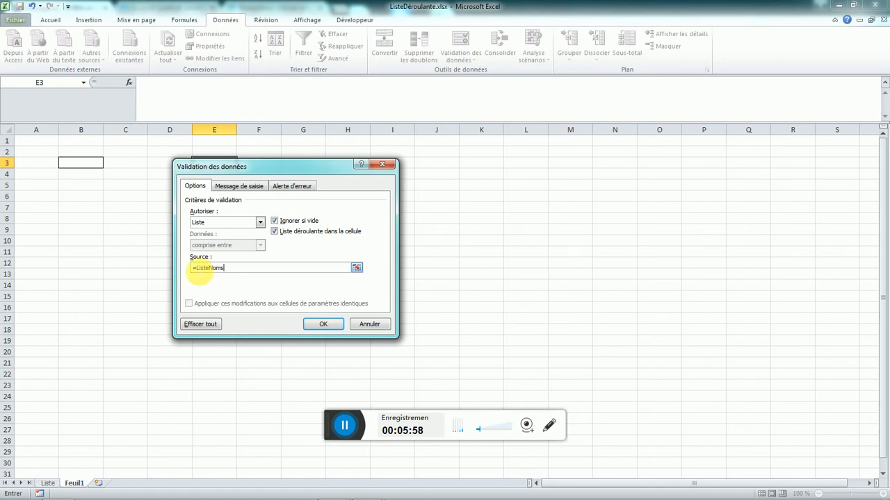
{"action": "left_click", "coordinate": [320, 325]}
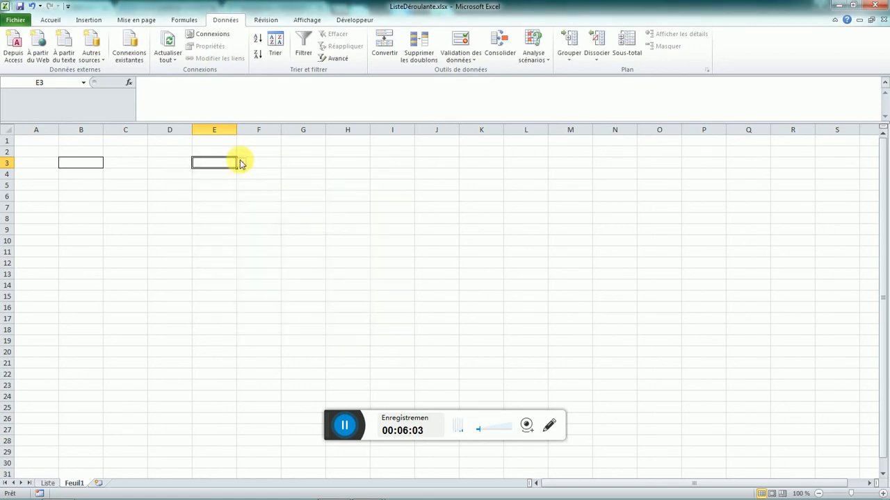
Examine the entries of the drop-down list in Feuil1 cell E3 and the ListeNoms range on the Liste sheet.
{"action": "left_click", "coordinate": [240, 161]}
{"action": "left_click_drag", "start_coordinate": [243, 201], "coordinate": [248, 177]}
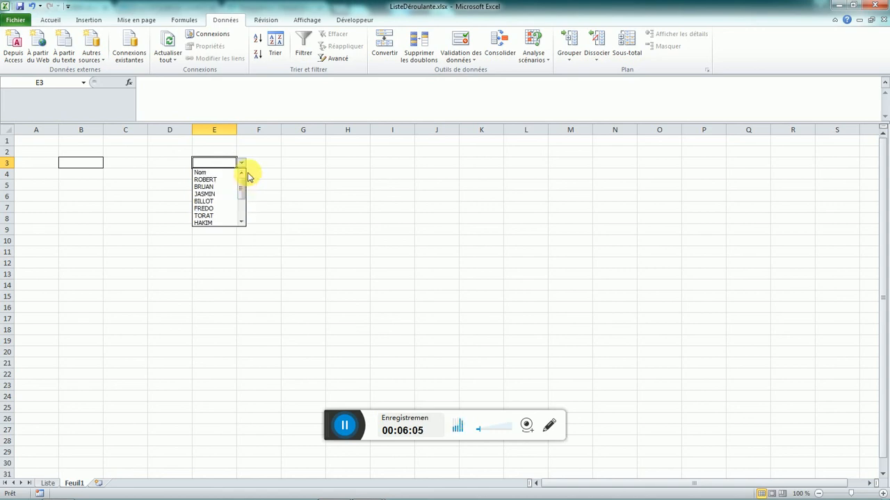
{"action": "left_click", "coordinate": [308, 189]}
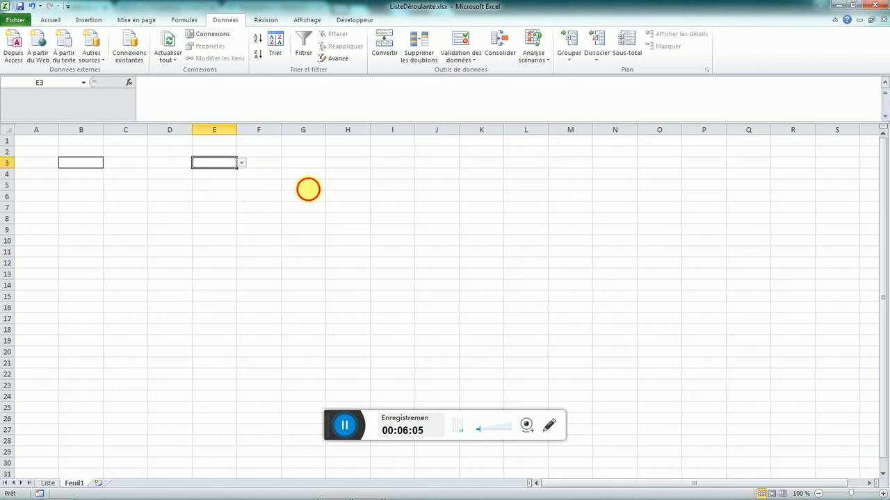
{"action": "left_click", "coordinate": [49, 483]}
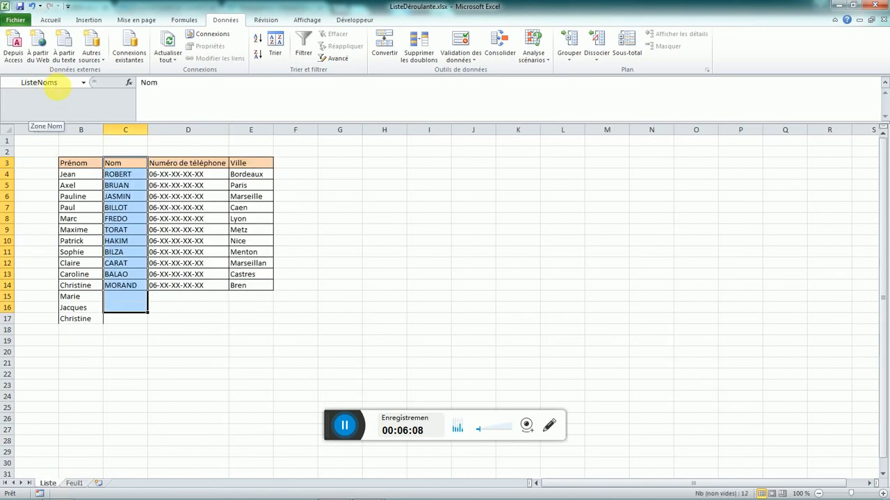
{"action": "left_click", "coordinate": [73, 483]}
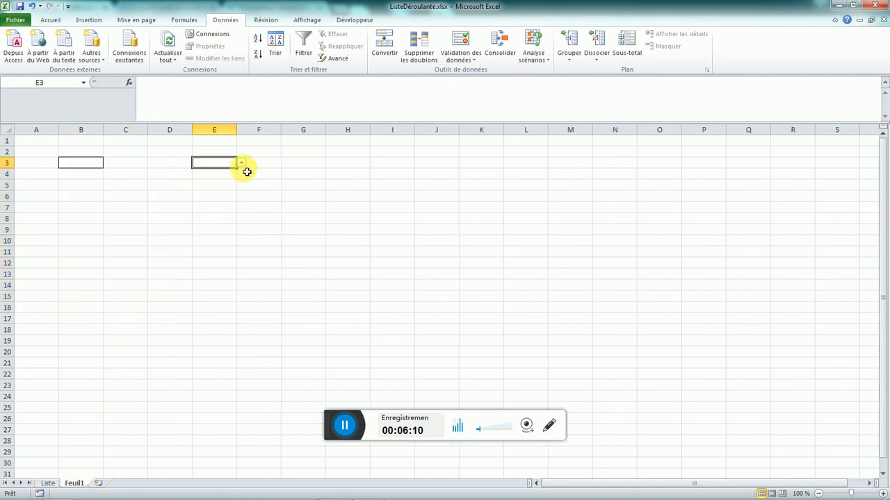
Create a drop-down list in cell B3 of the Feuil1 sheet using List data validation with the source =ListeNoms.
{"action": "left_click", "coordinate": [95, 161]}
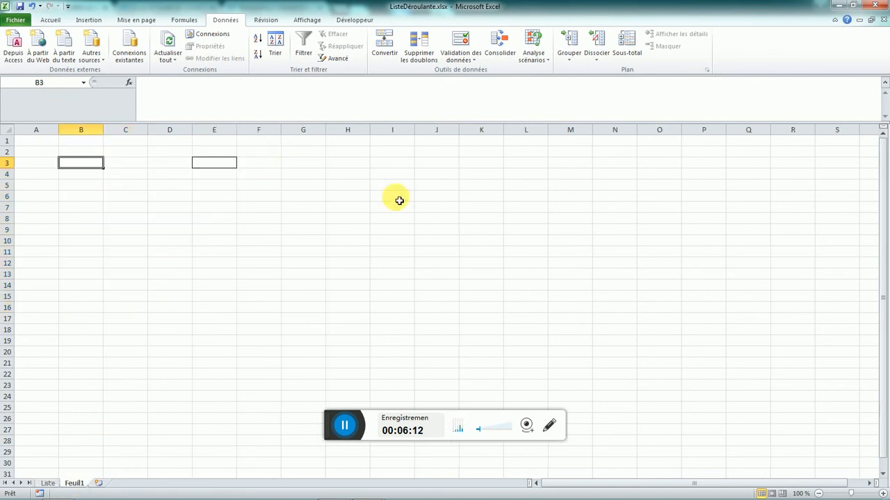
{"action": "left_click", "coordinate": [453, 63]}
{"action": "left_click", "coordinate": [463, 76]}
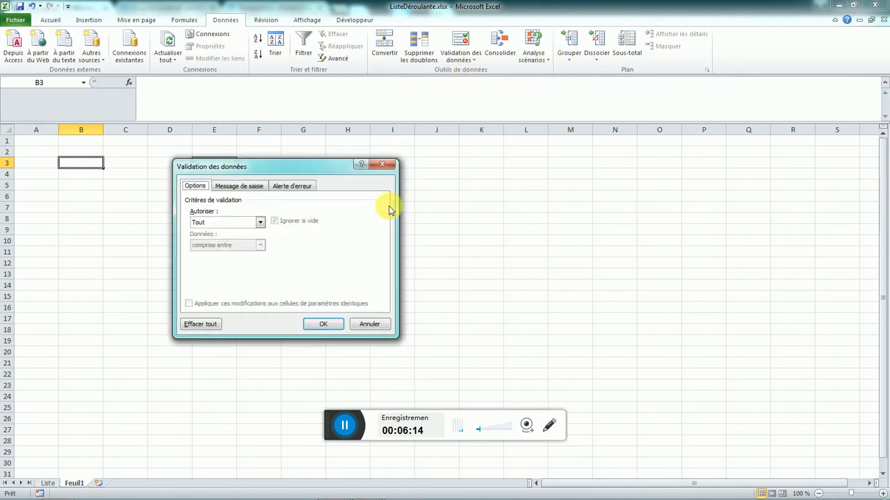
{"action": "left_click", "coordinate": [226, 222]}
{"action": "left_click", "coordinate": [212, 253]}
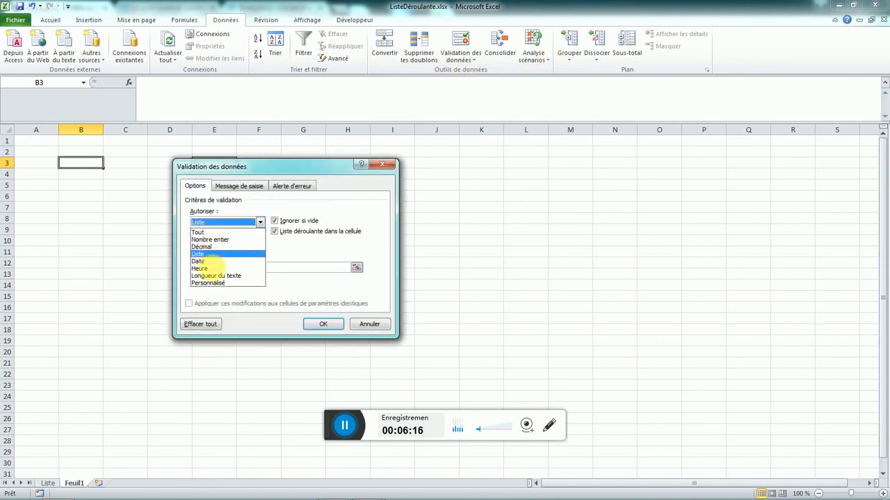
{"action": "left_click", "coordinate": [221, 270]}
{"action": "type", "text": "=ListeNom"}
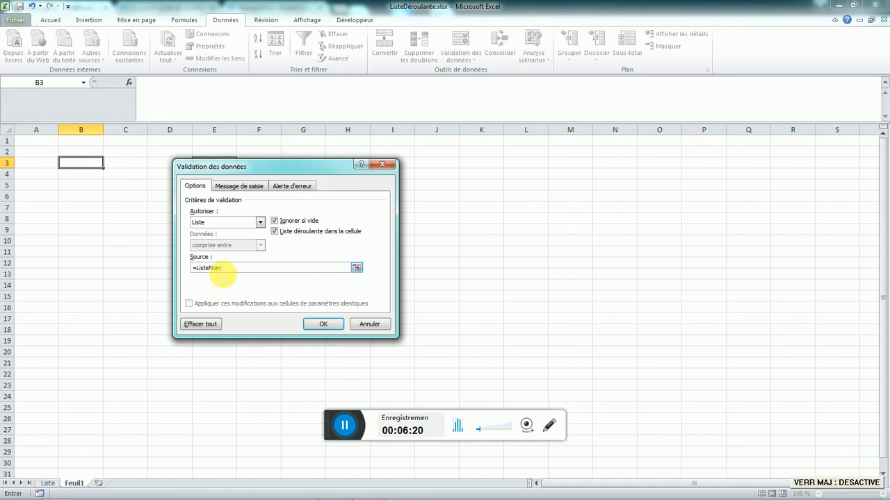
{"action": "left_click", "coordinate": [322, 324]}
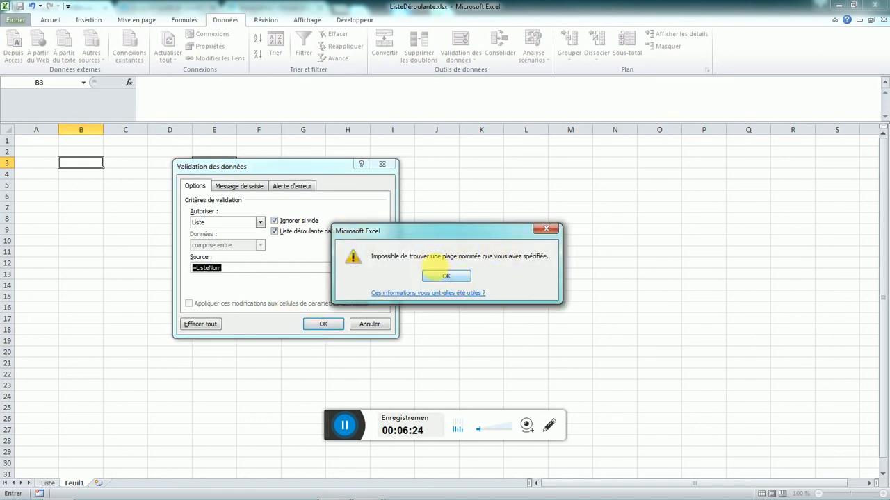
{"action": "left_click", "coordinate": [439, 276]}
{"action": "type", "text": "s"}
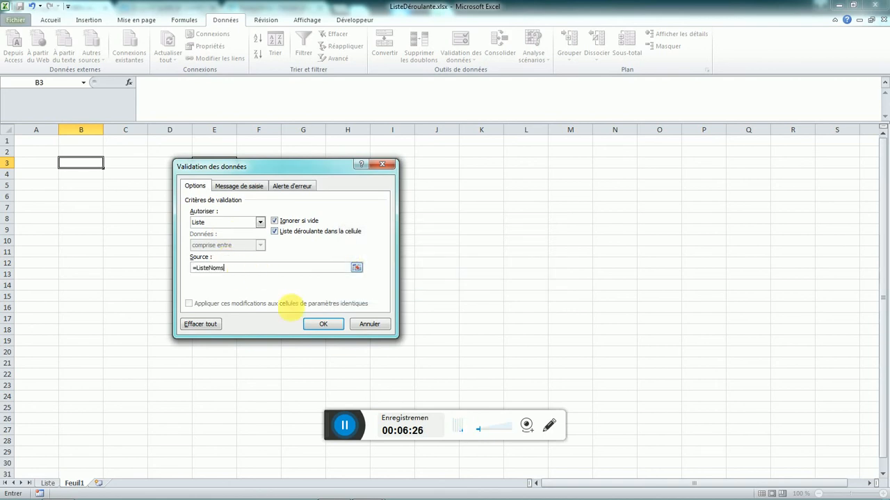
{"action": "left_click", "coordinate": [323, 324]}
View the entries of the drop-down list in cell B3, close it and select all cells of the Feuil1 sheet.
{"action": "left_click", "coordinate": [107, 163]}
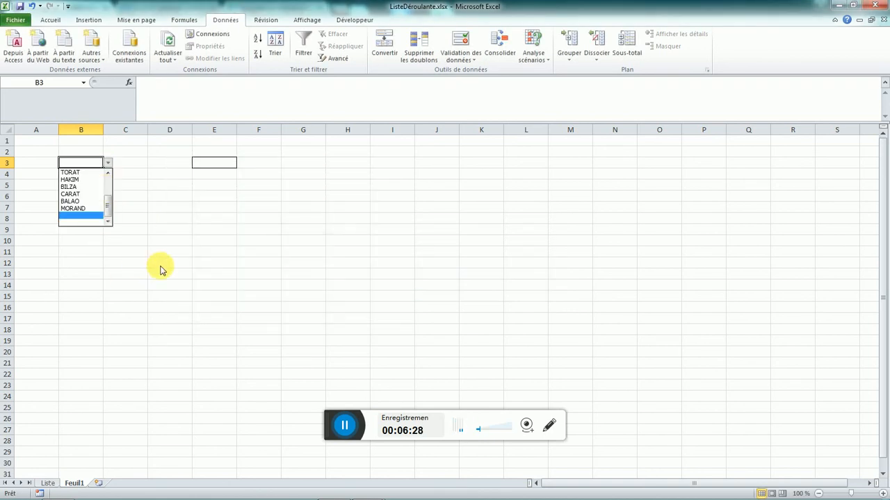
{"action": "key", "text": "Escape"}
{"action": "key", "text": "ctrl+a"}
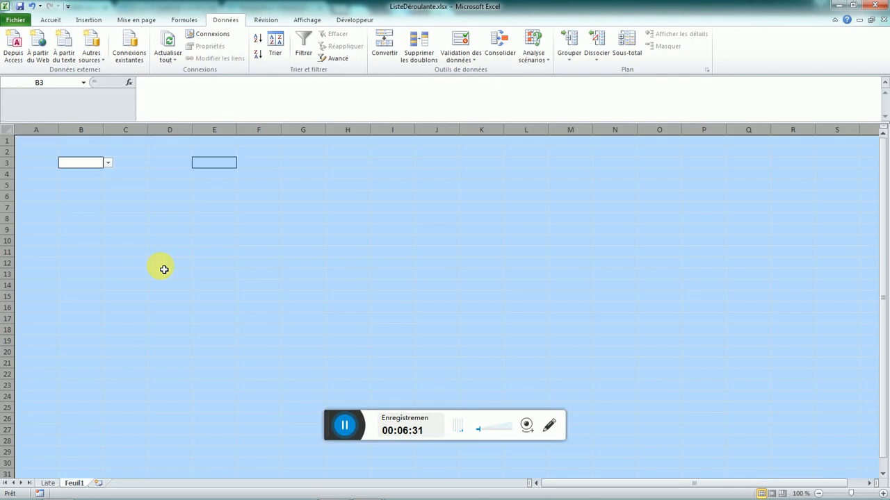